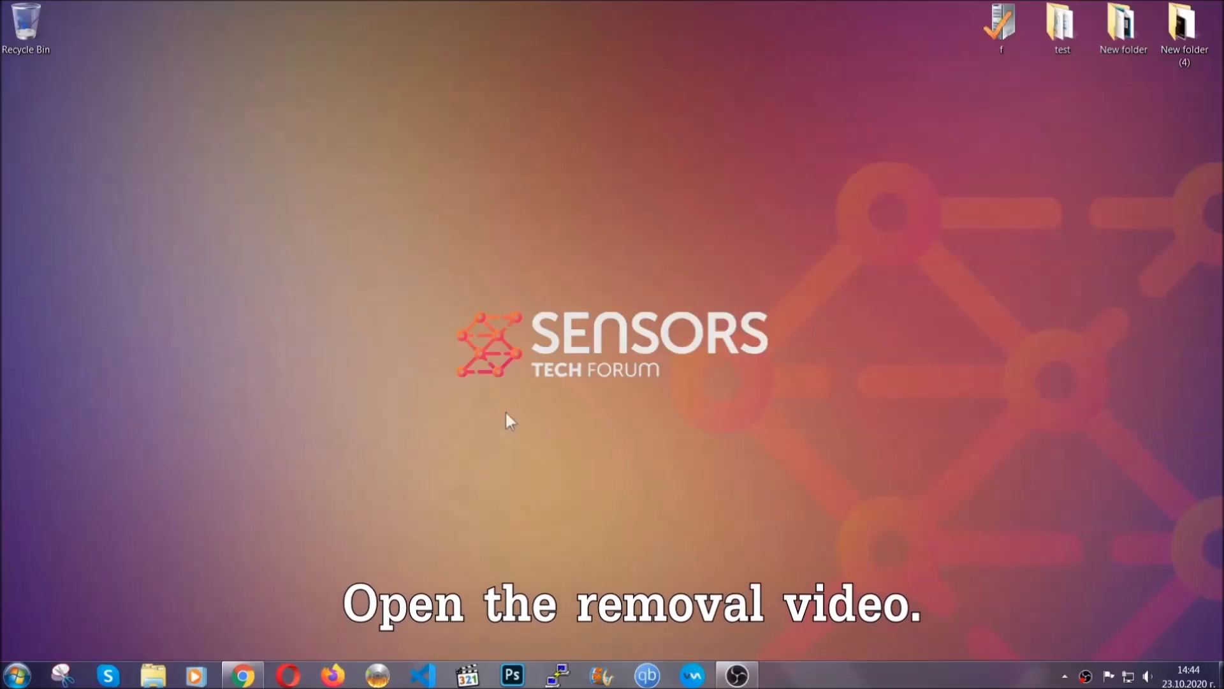
- Open the ransomware removal video page and launch the downloaded SpyHunter 5 installer
left_click(243, 676)
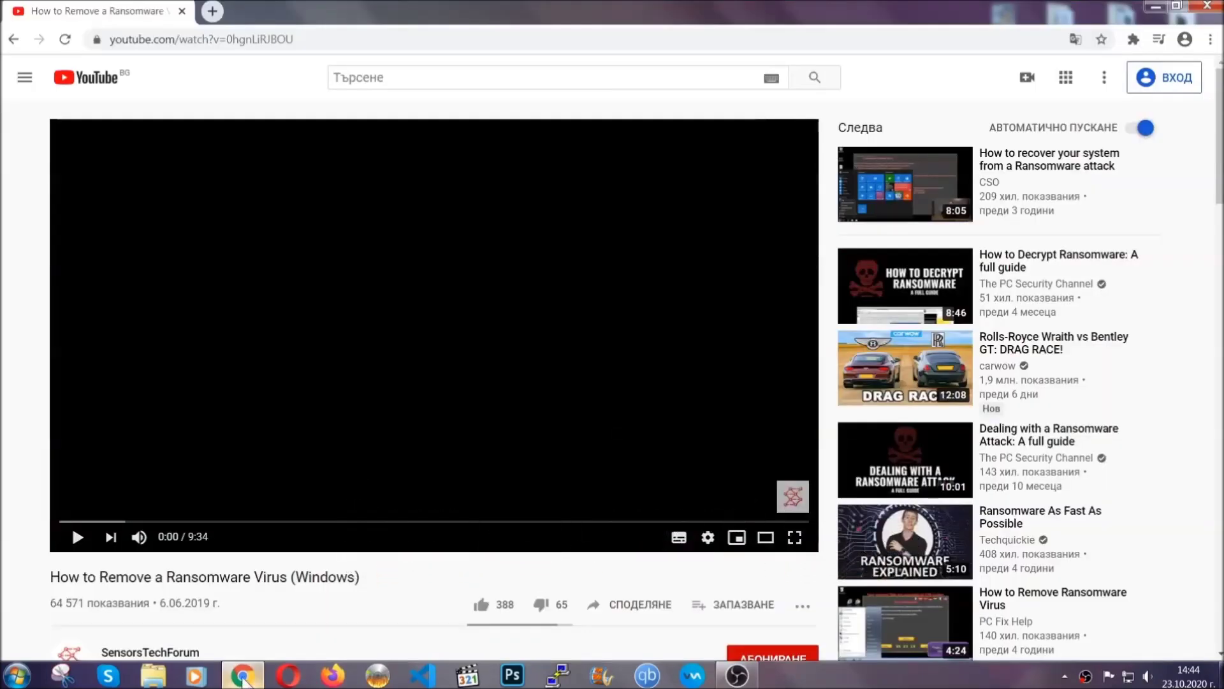
scroll(221, 517, "down", 3)
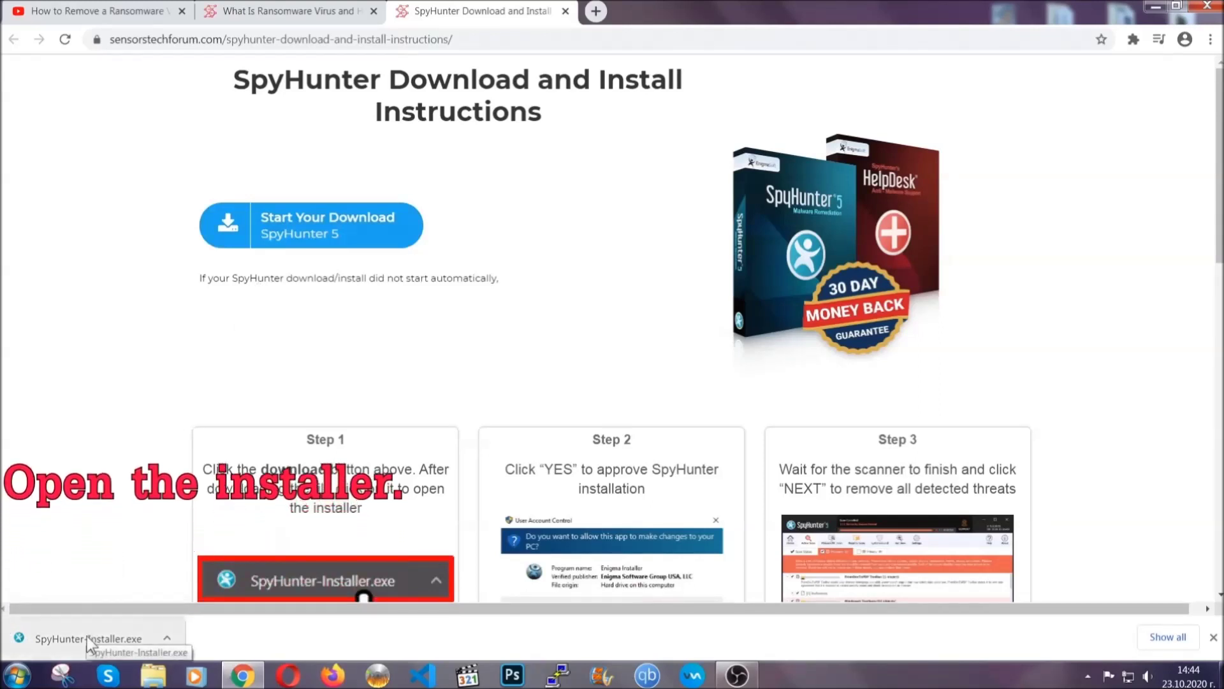
left_click(86, 636)
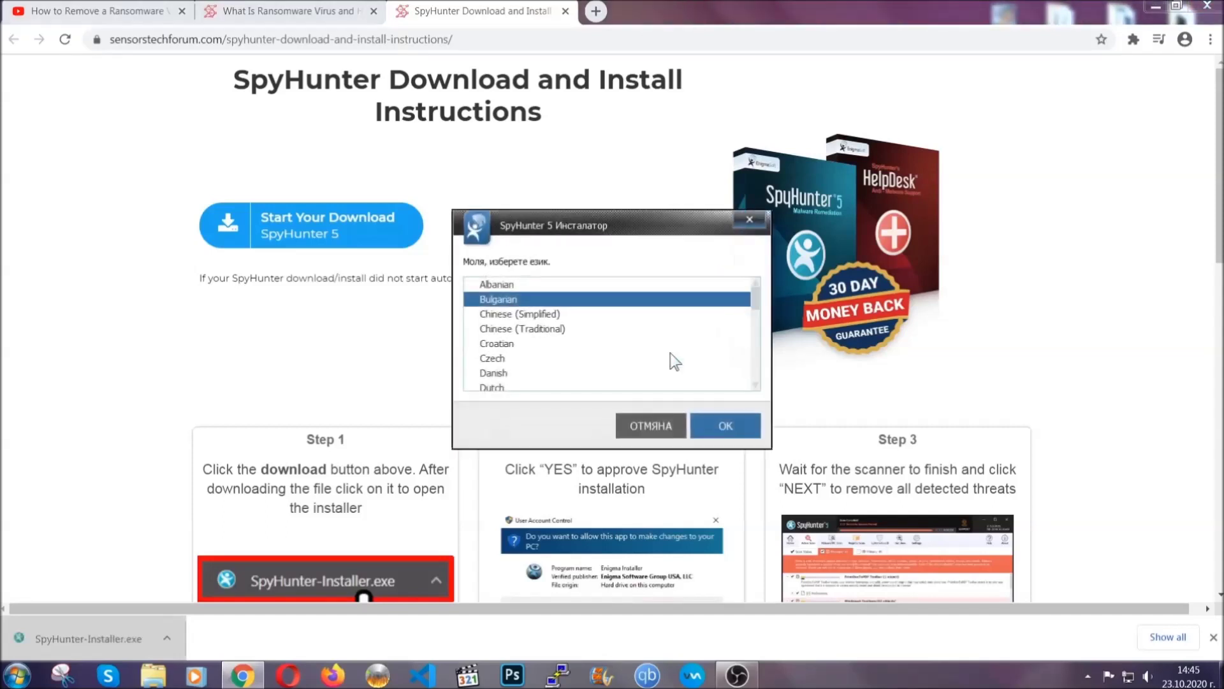
scroll(629, 349, "down", 2)
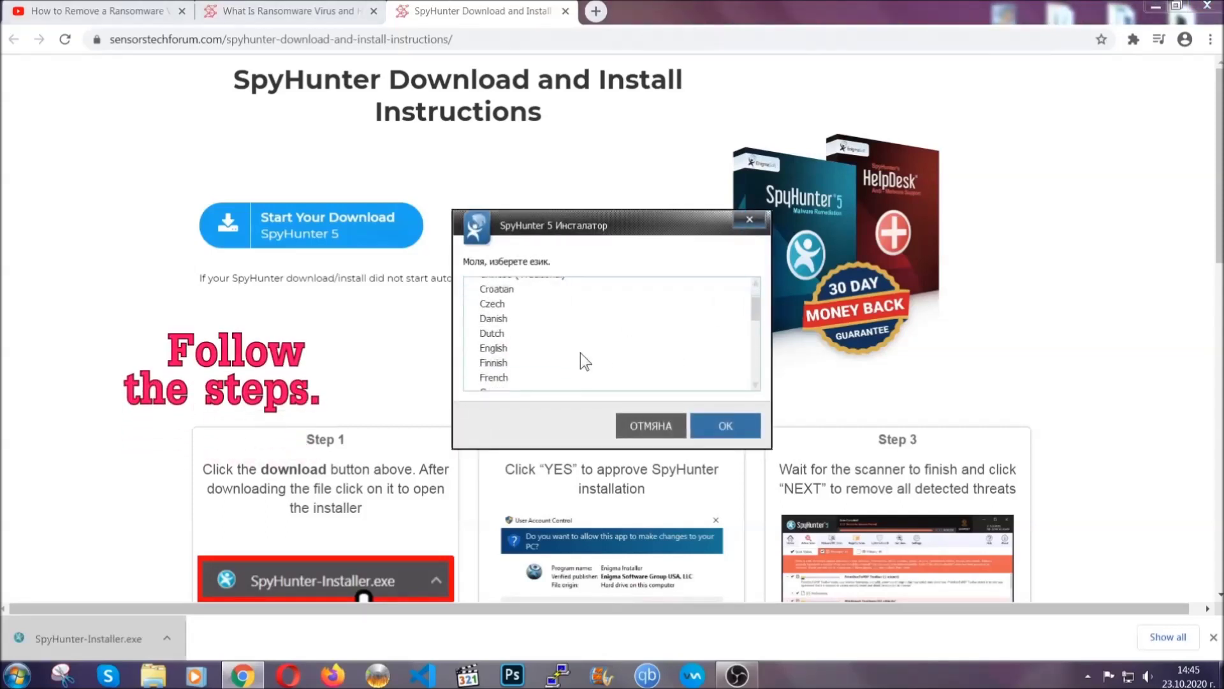
- Install SpyHunter 5 in English with the EULA and Privacy Policy accepted, then finish setup
left_click(578, 348)
left_click(725, 425)
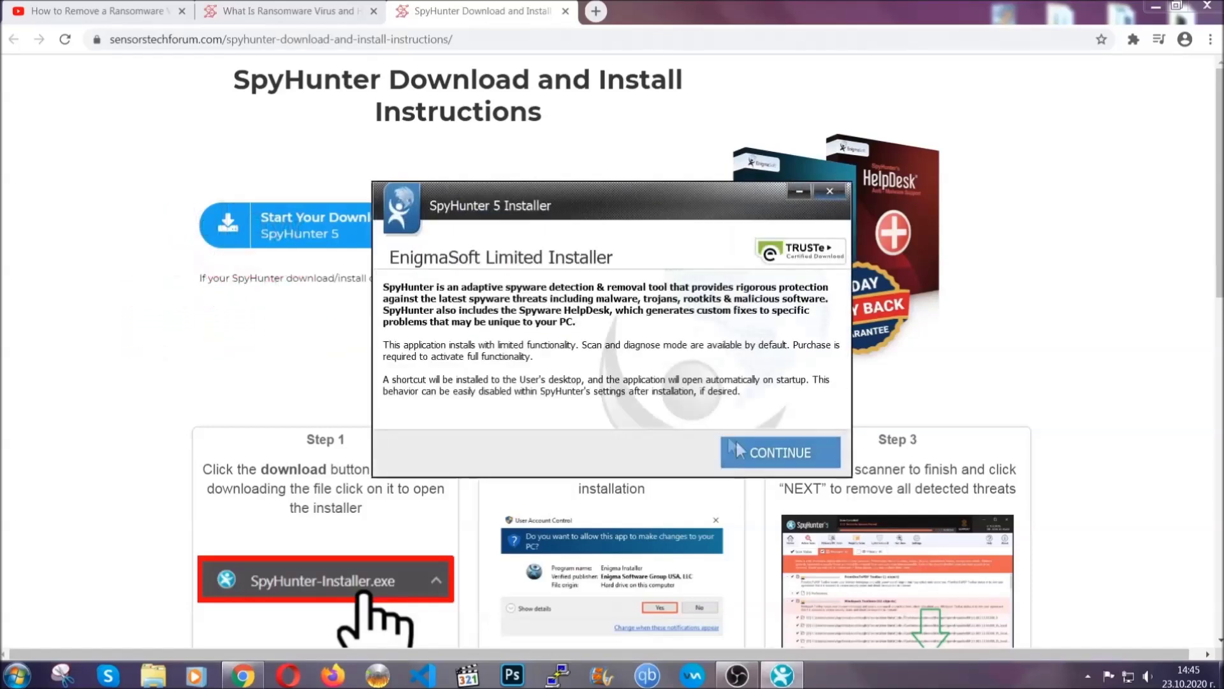
left_click(740, 447)
left_click(623, 412)
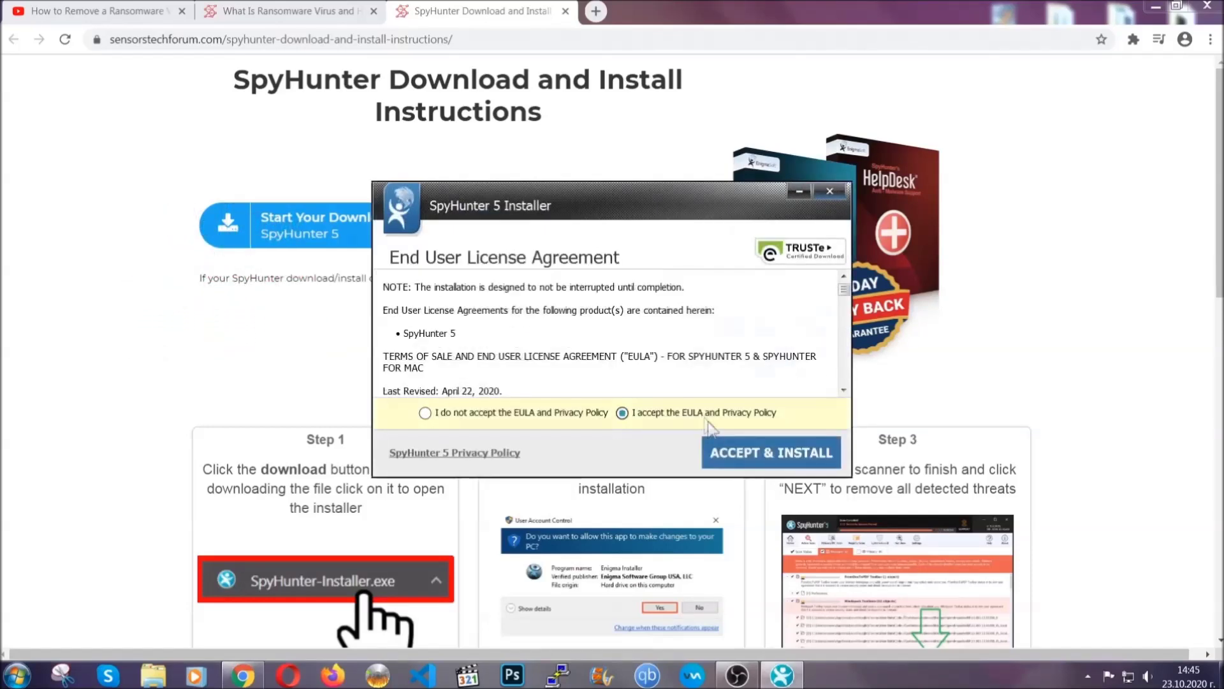
left_click(731, 446)
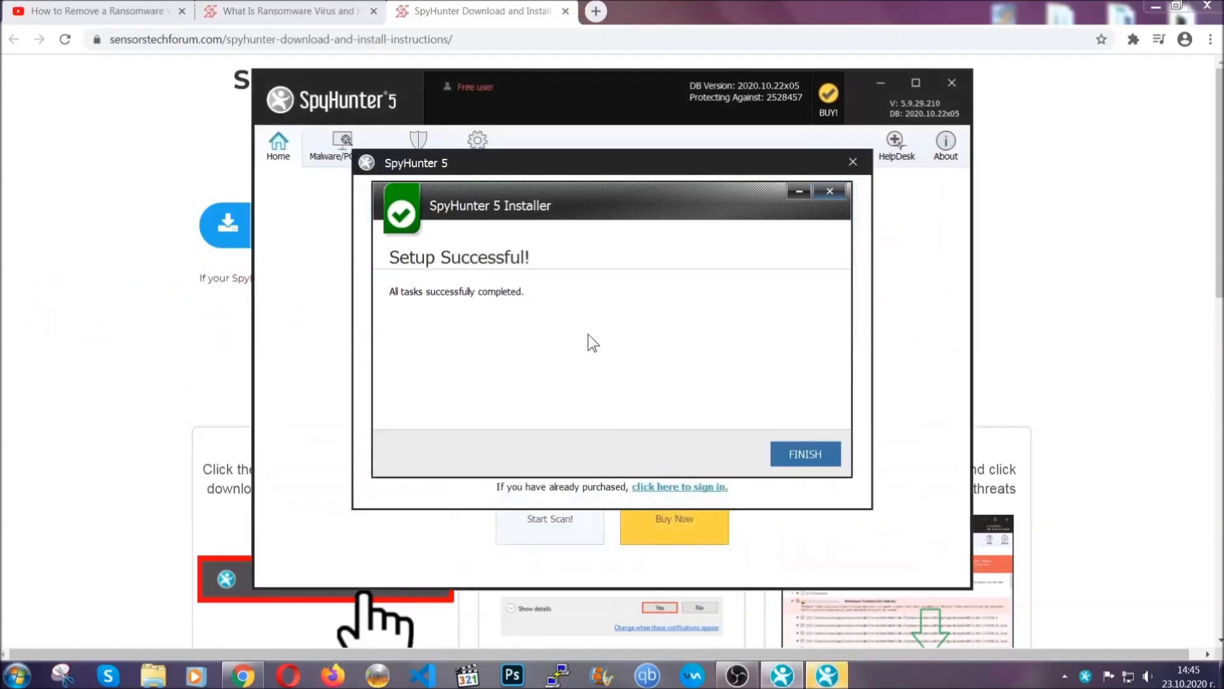
left_click(784, 456)
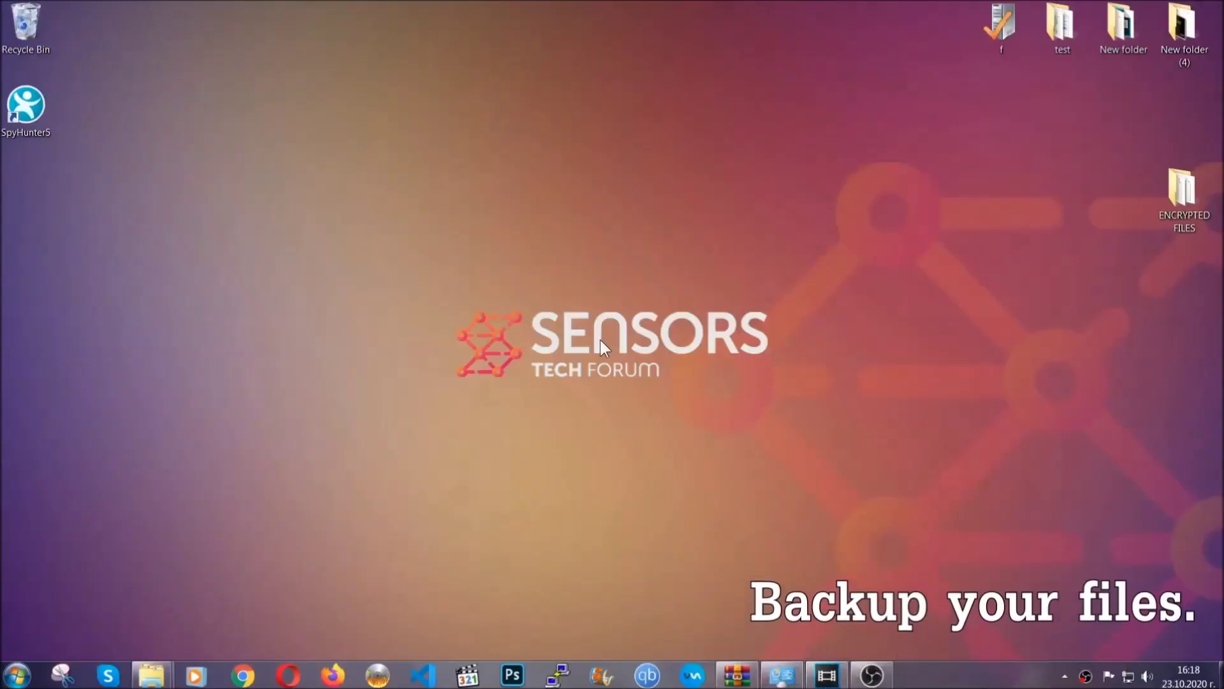
- Copy all six encrypted files from the ENCRYPTED FILES folder
left_click(1184, 196)
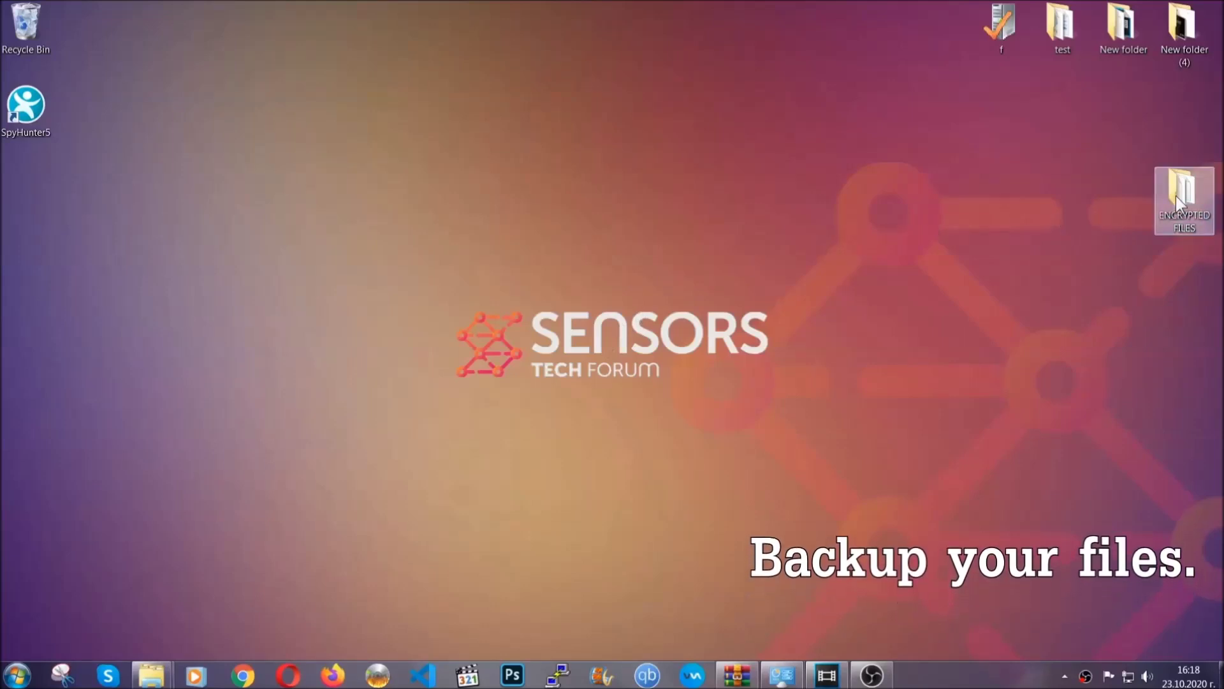
double_click(1176, 196)
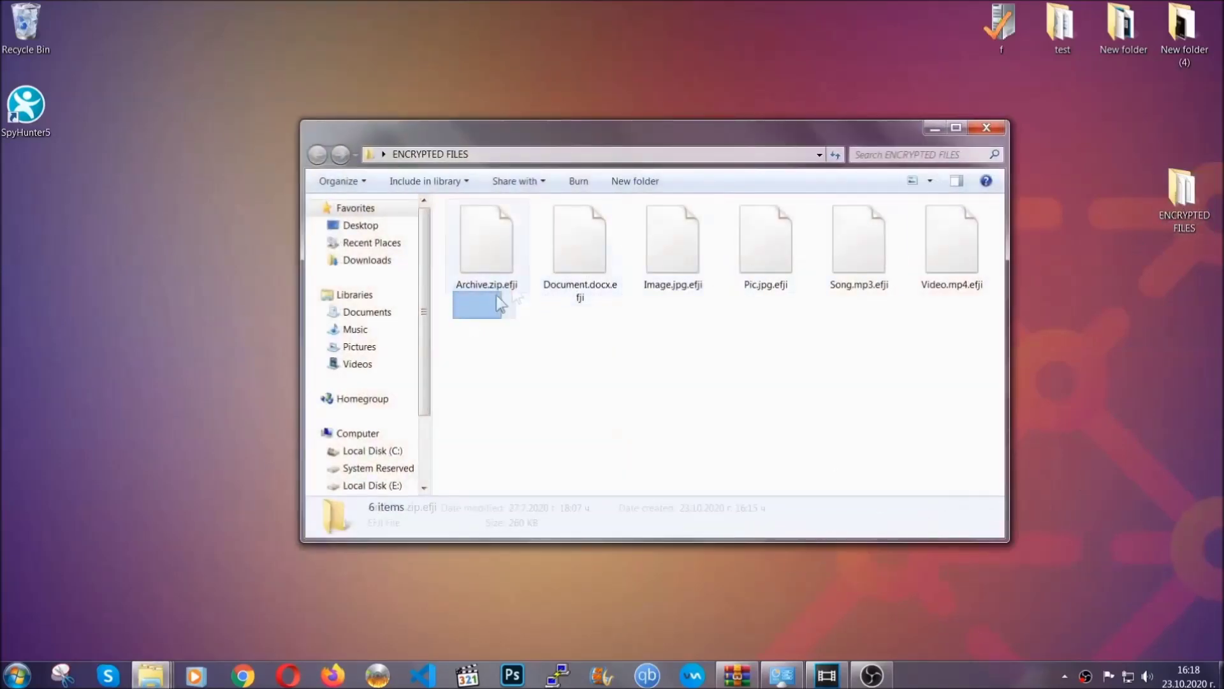
left_click_drag(454, 315, 957, 227)
right_click(958, 227)
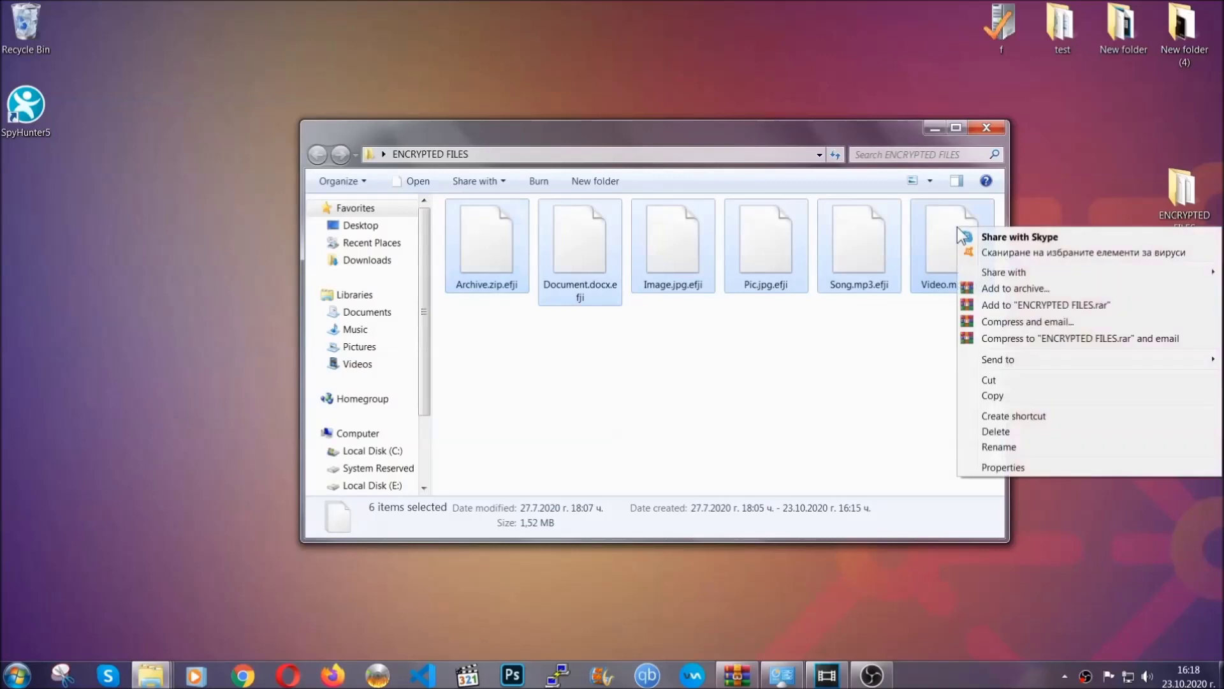
left_click(992, 396)
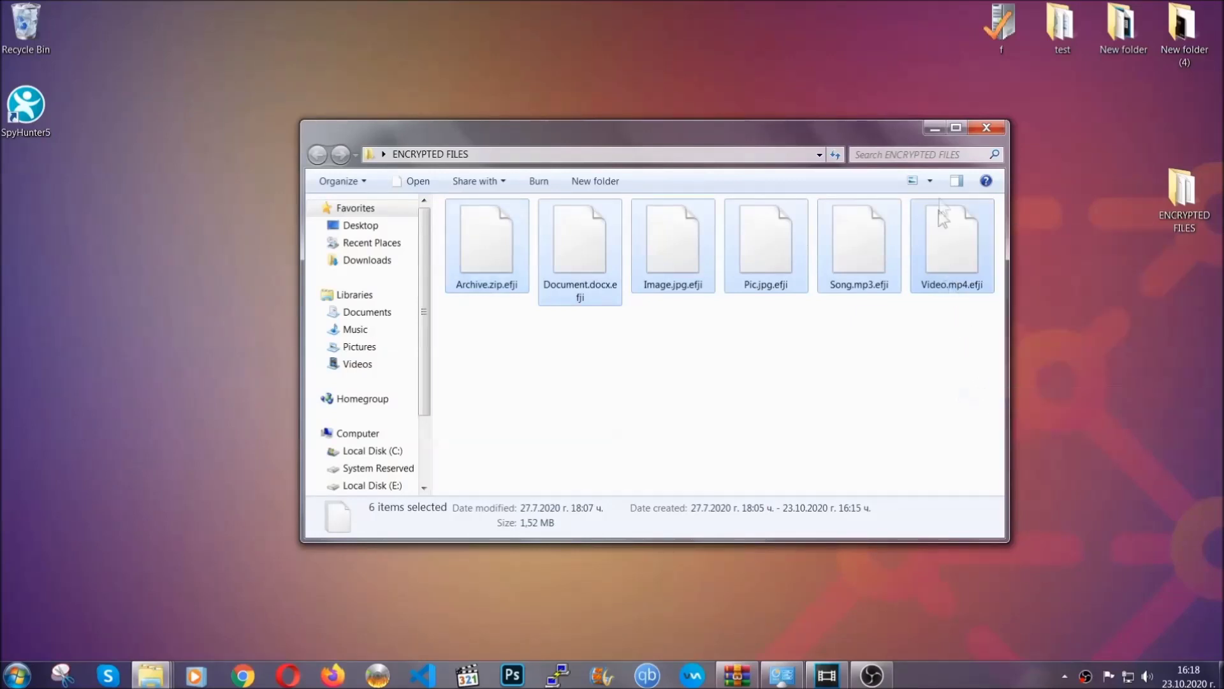
- Paste the six copied files onto FLASH DRIVE (H:) and close the drive window
left_click(939, 127)
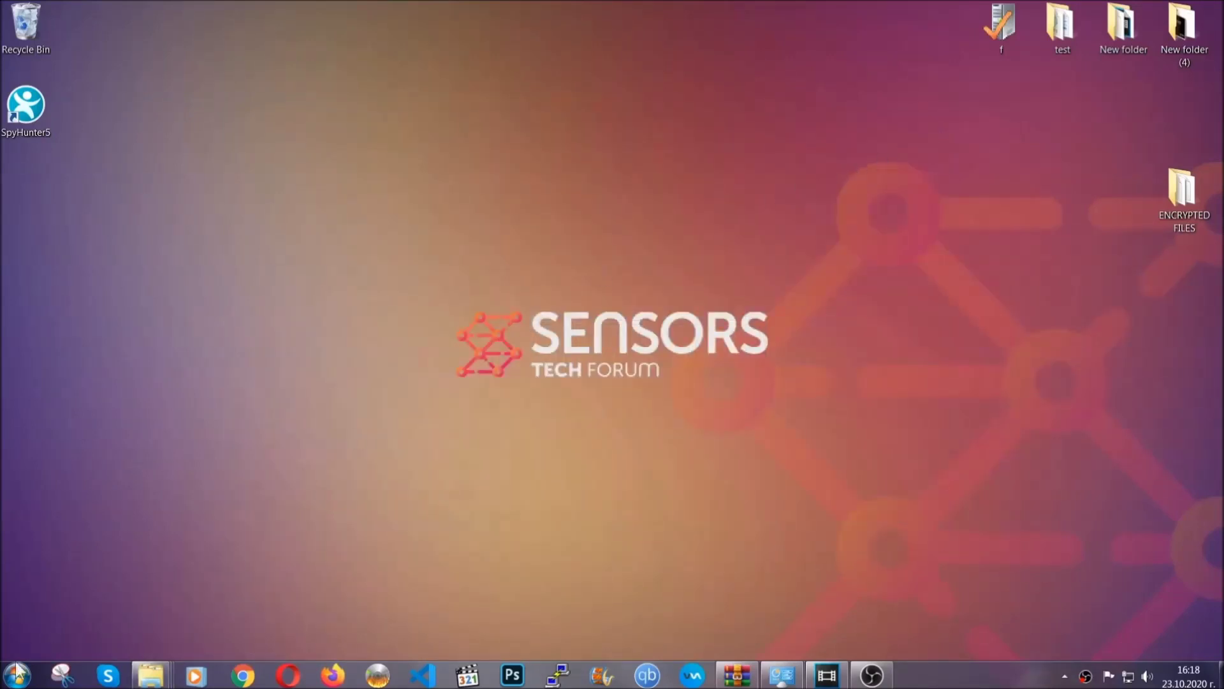
left_click(15, 674)
left_click(234, 480)
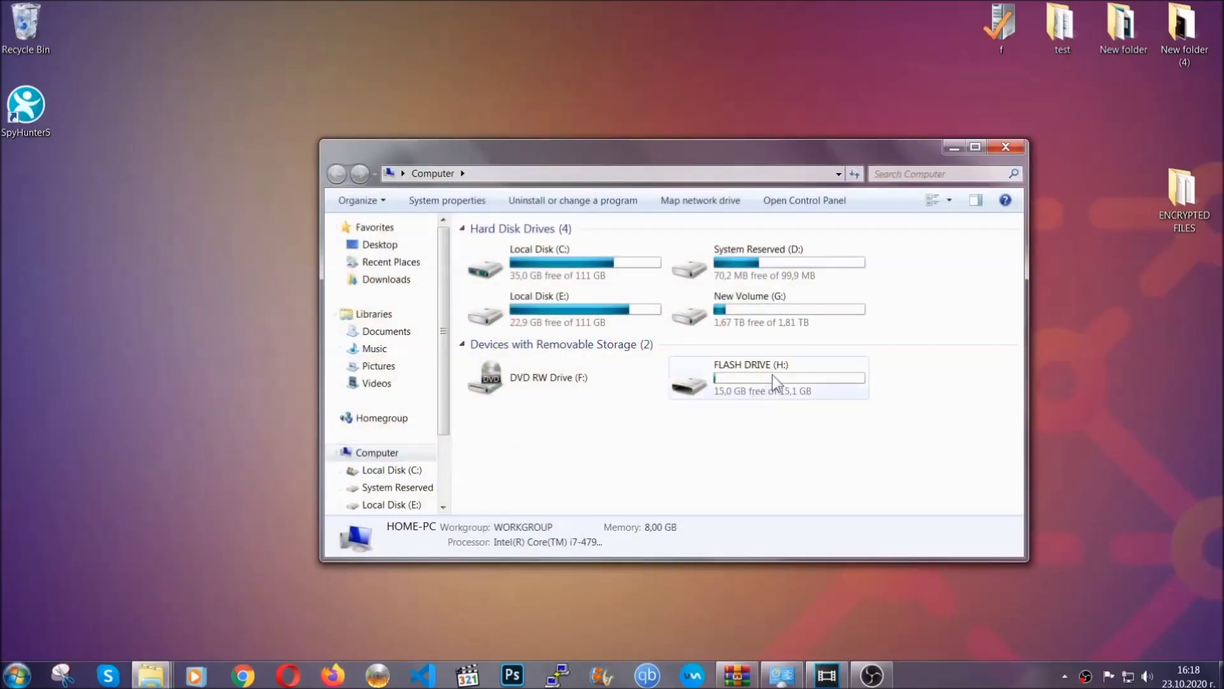
double_click(772, 374)
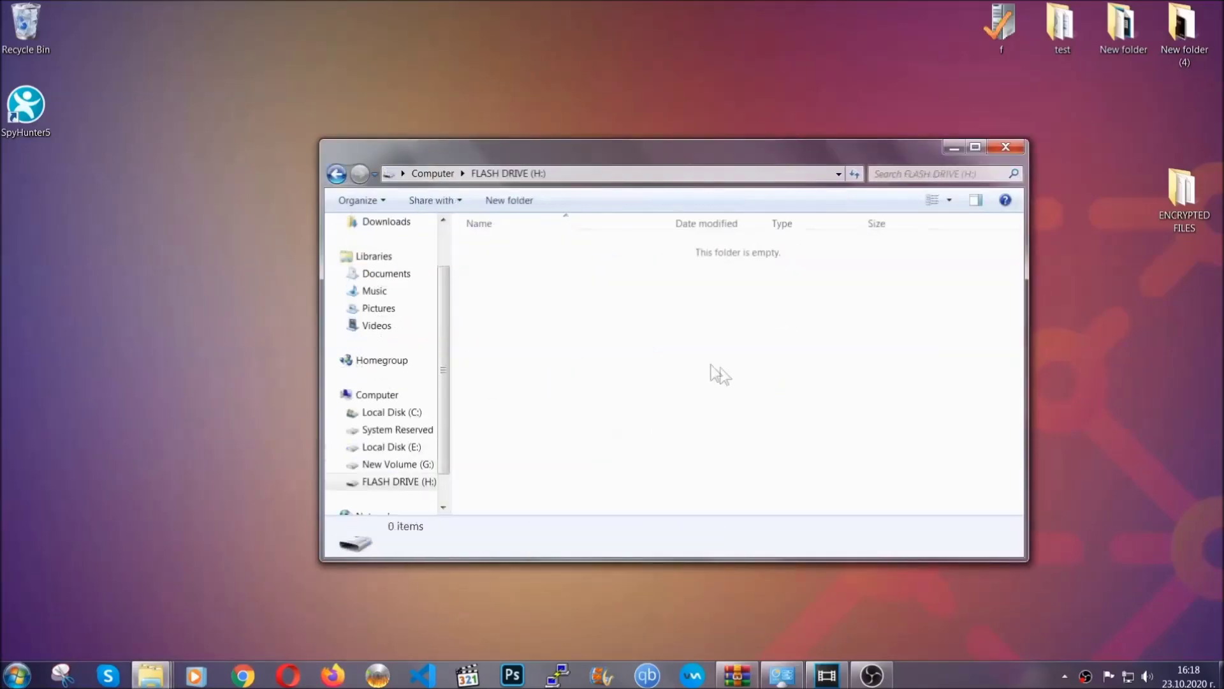
right_click(529, 285)
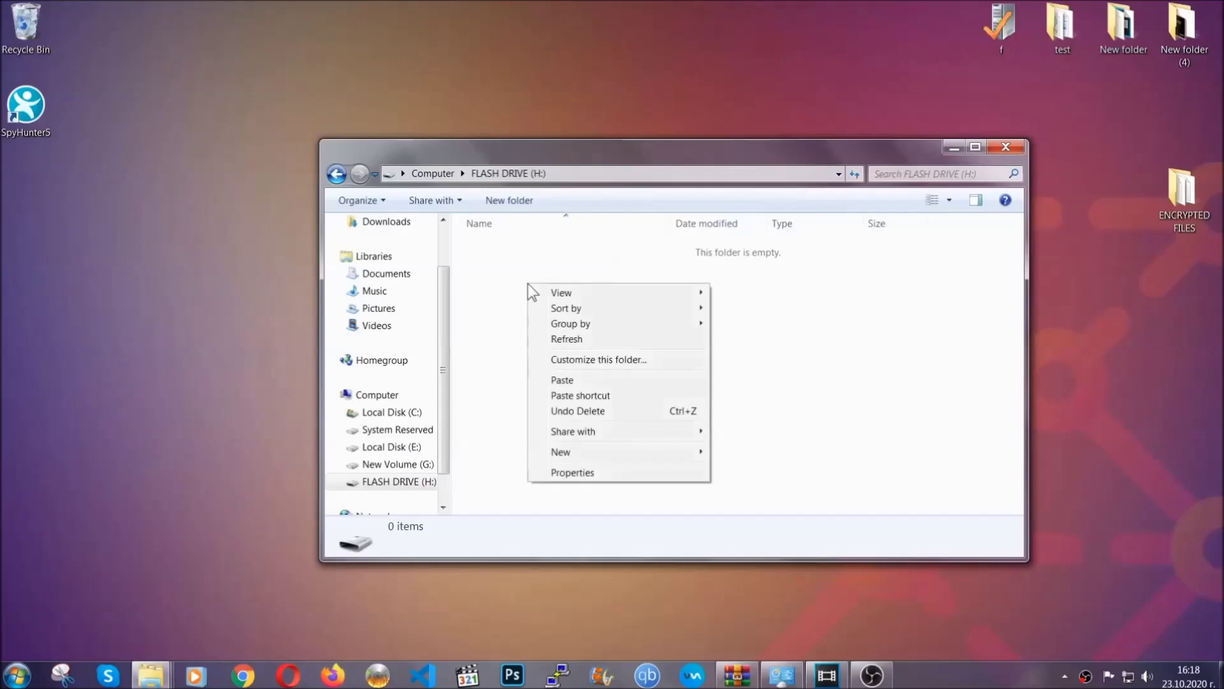
left_click(558, 381)
left_click(558, 381)
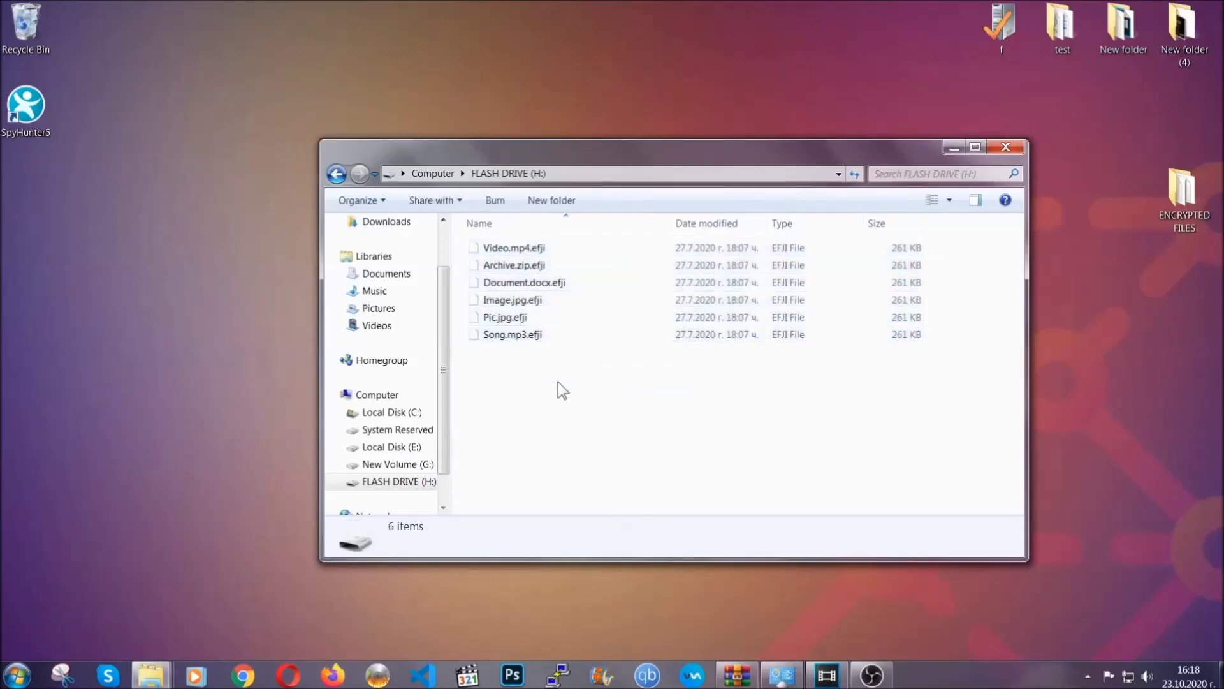
left_click(1012, 149)
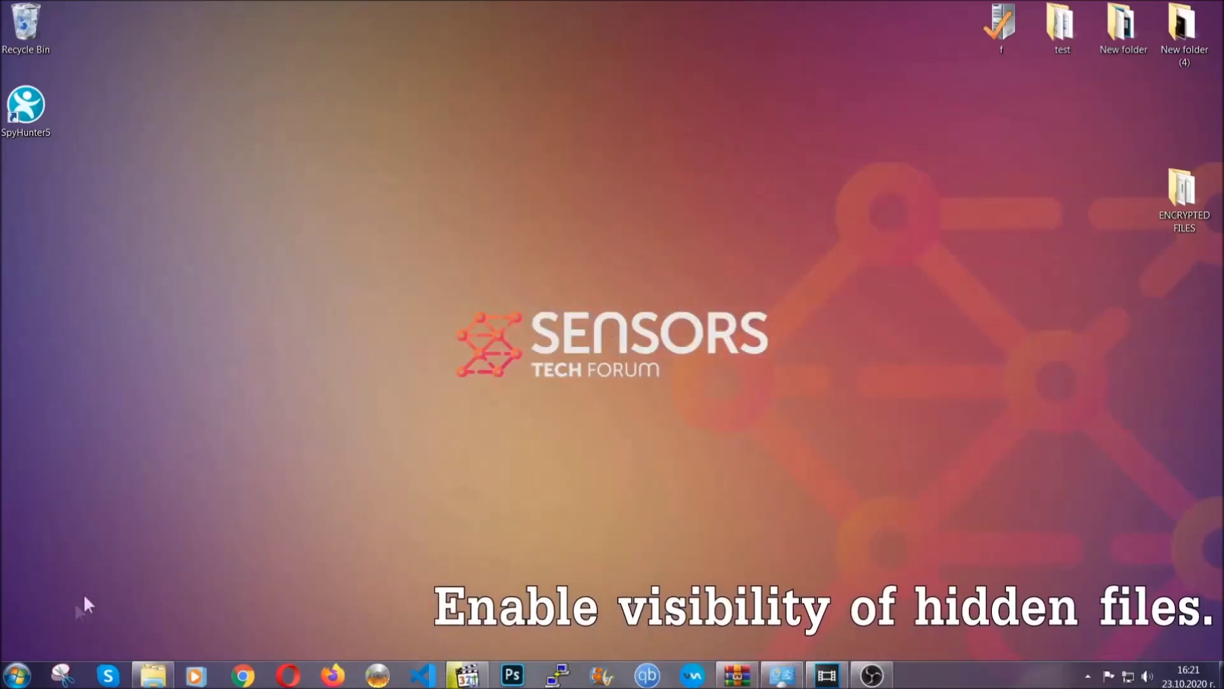
- Find the hidden files setting from Start and show hidden files, folders and drives
left_click(17, 675)
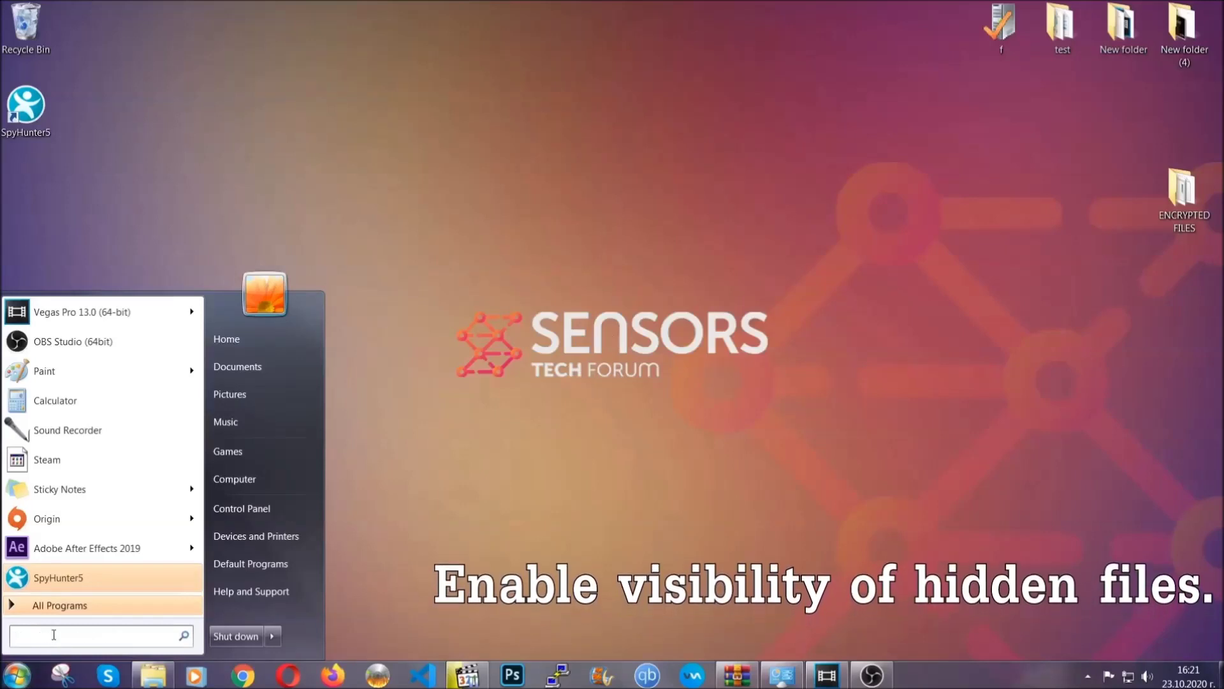
left_click(77, 636)
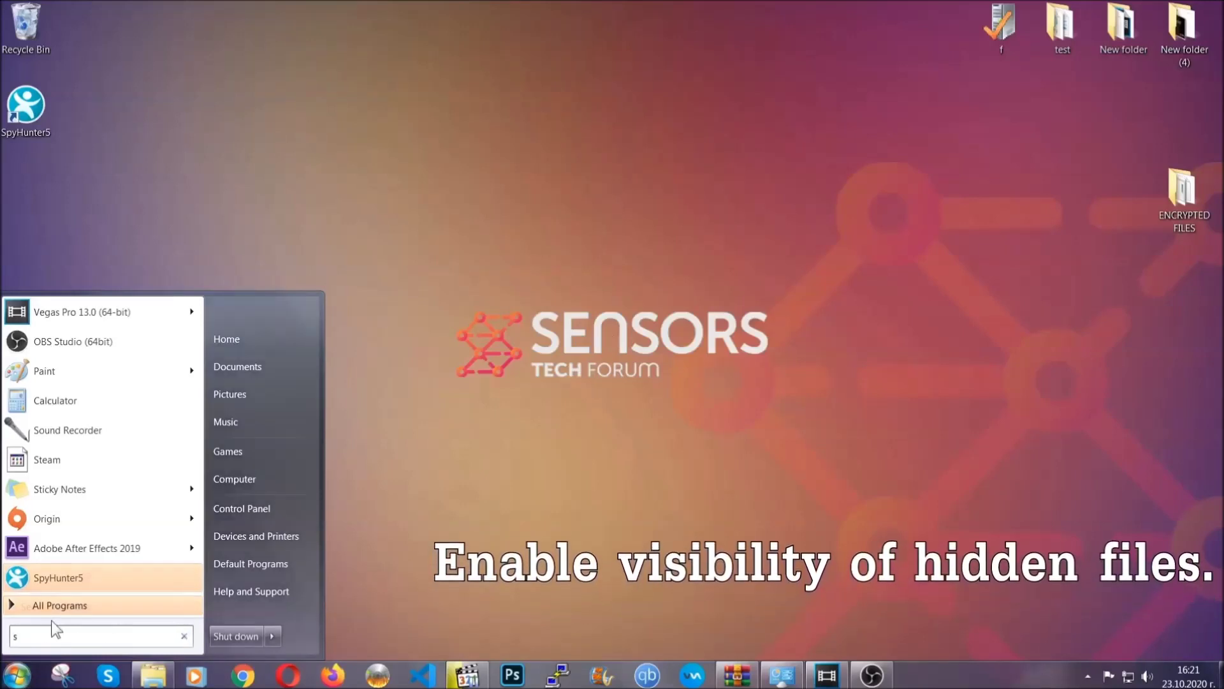
type("showh")
key("BackSpace")
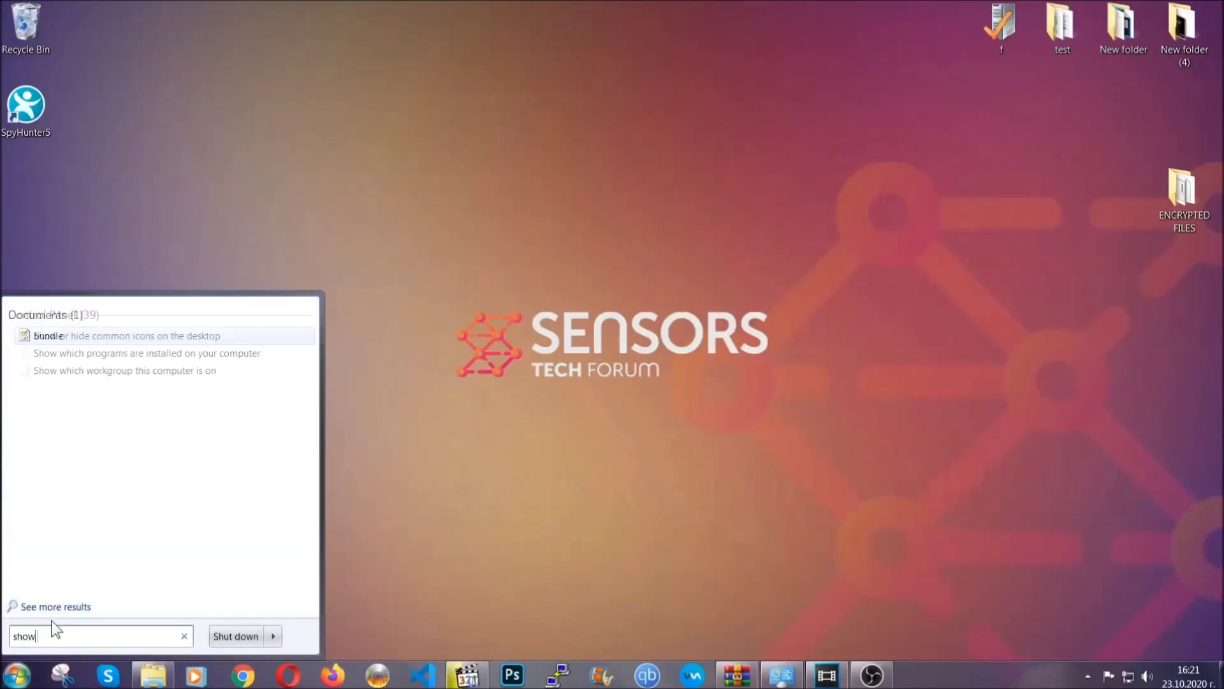
type("hidden files and folders")
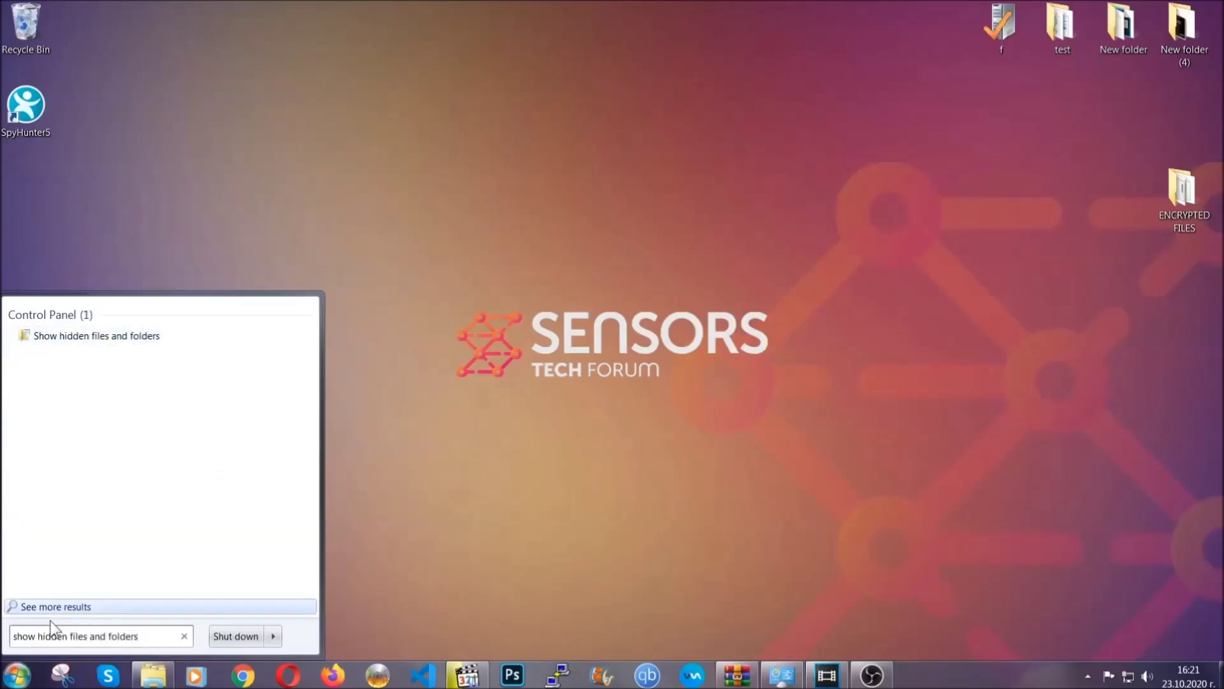
left_click(145, 340)
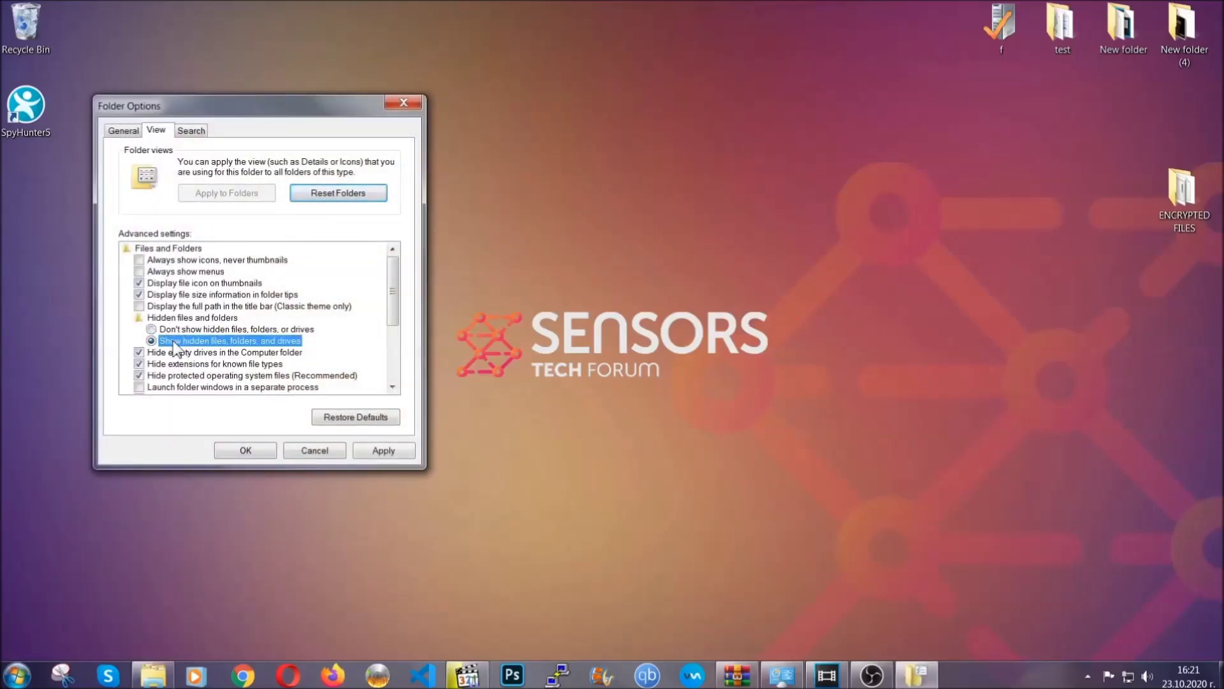
left_click(382, 452)
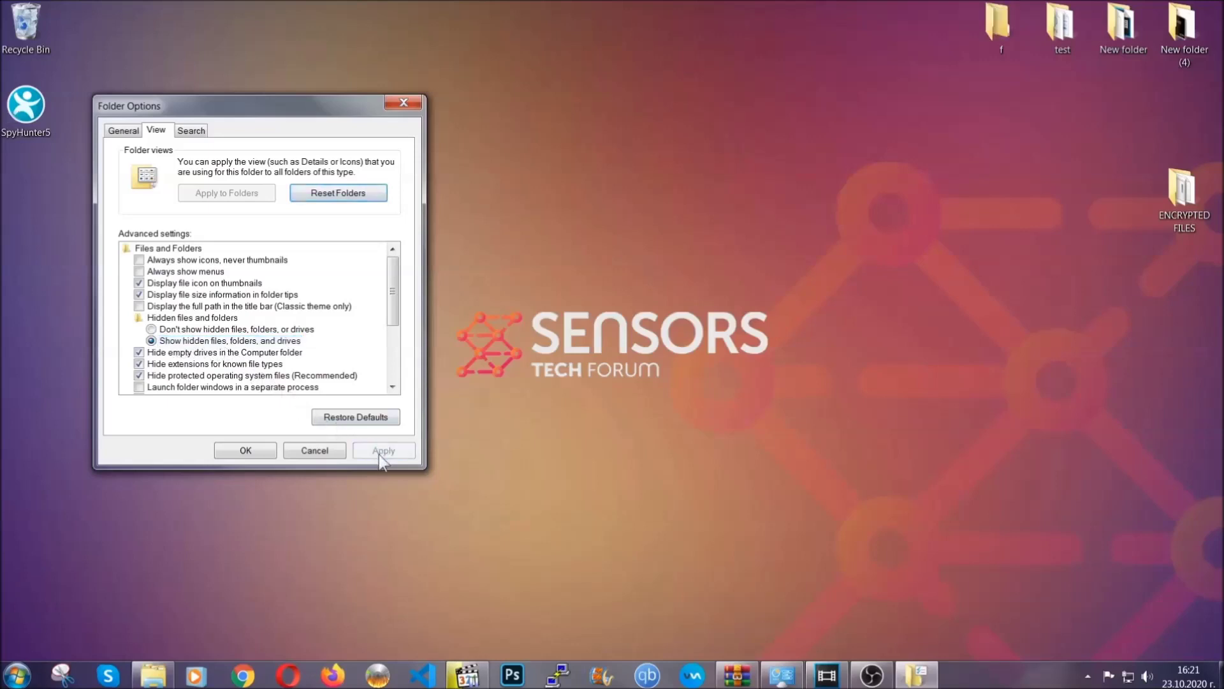
left_click(240, 451)
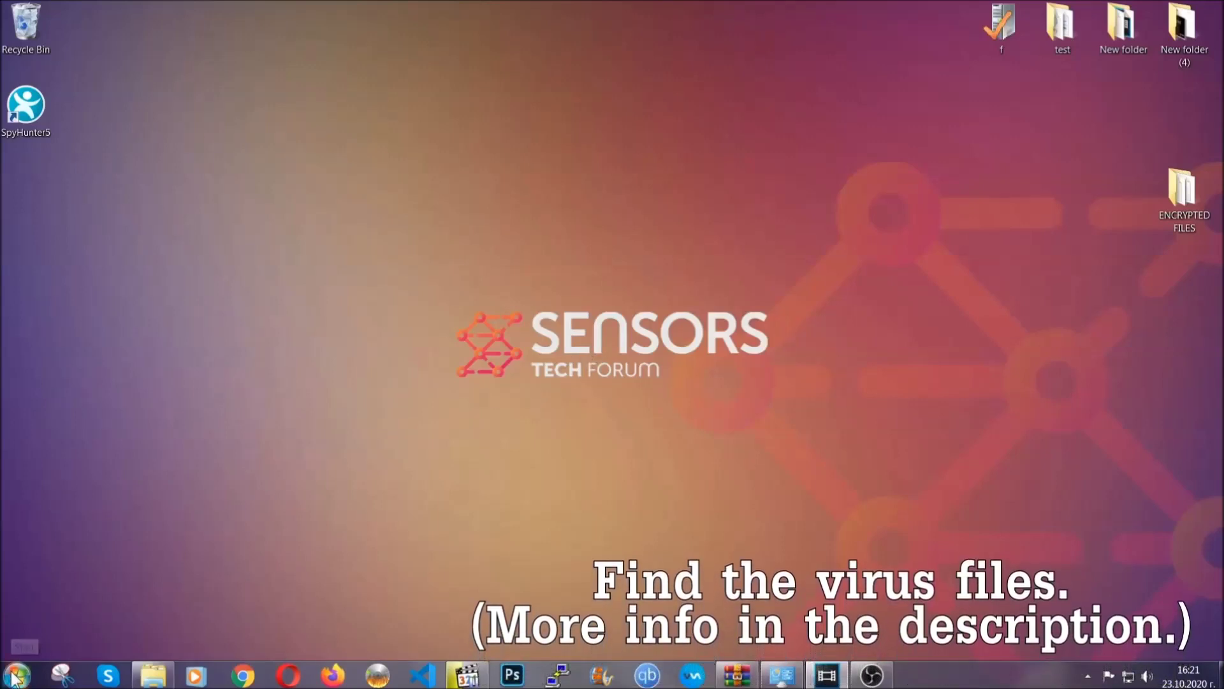
left_click(17, 675)
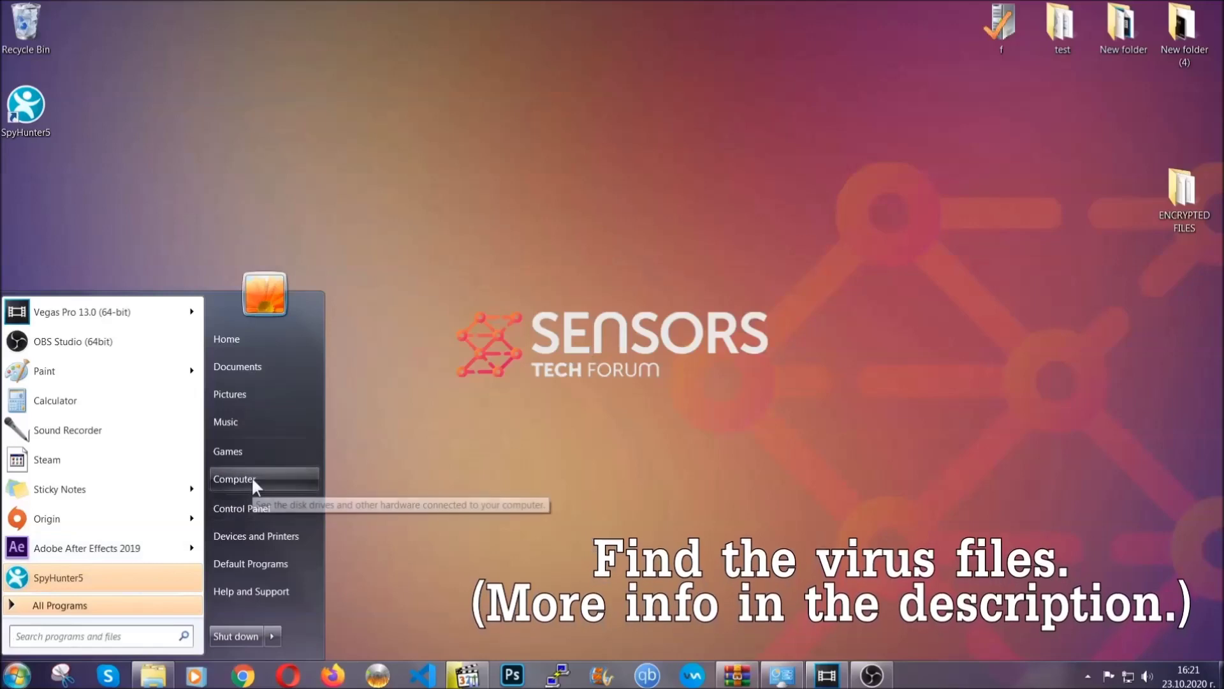
- Search Computer for 'fileextension:exe Example Virus Name'
left_click(234, 478)
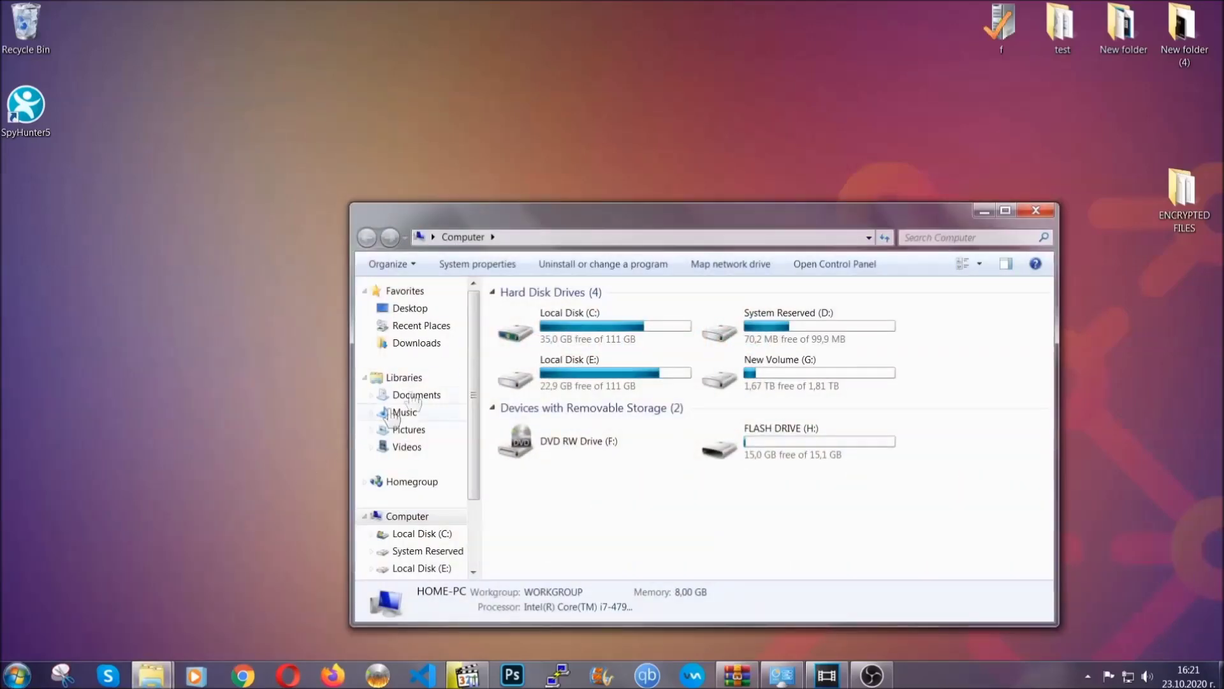
left_click_drag(668, 222, 587, 169)
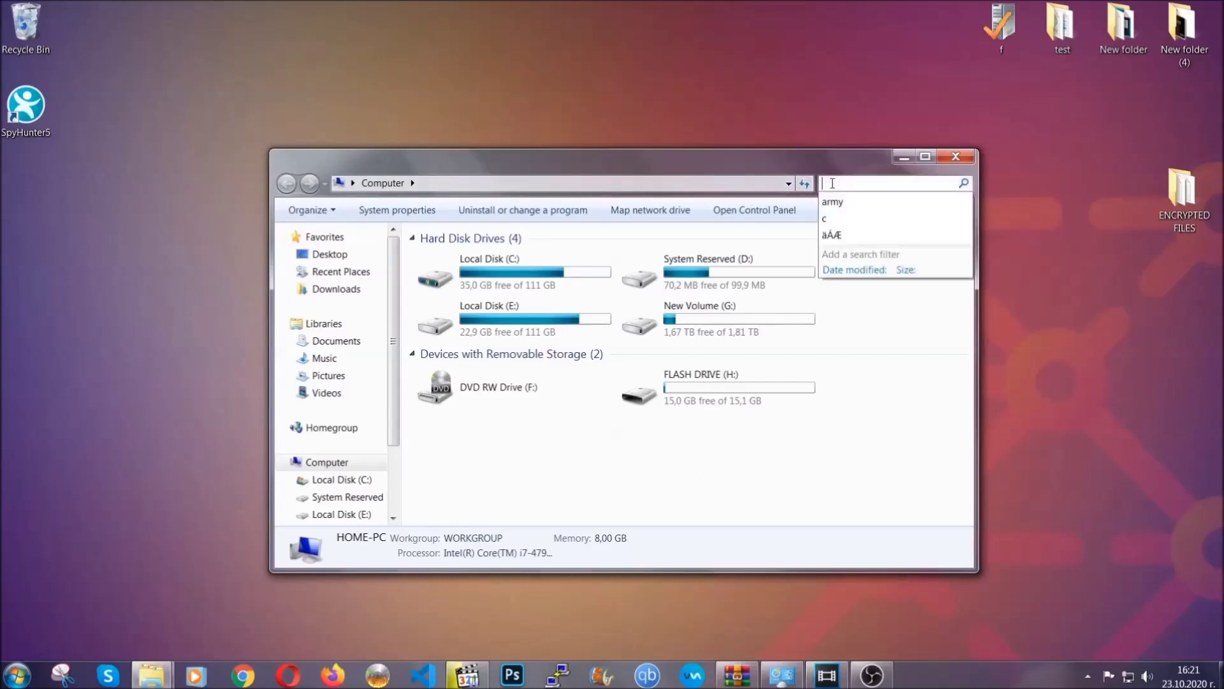
type("fileextension")
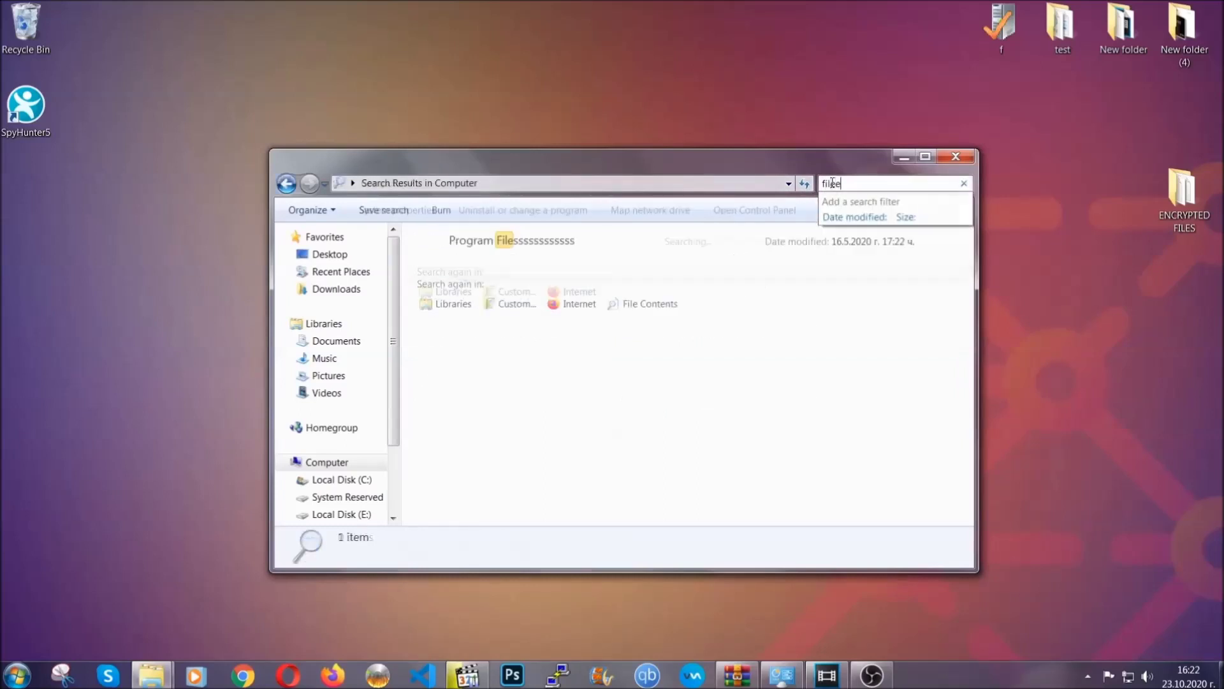
type(":exe ")
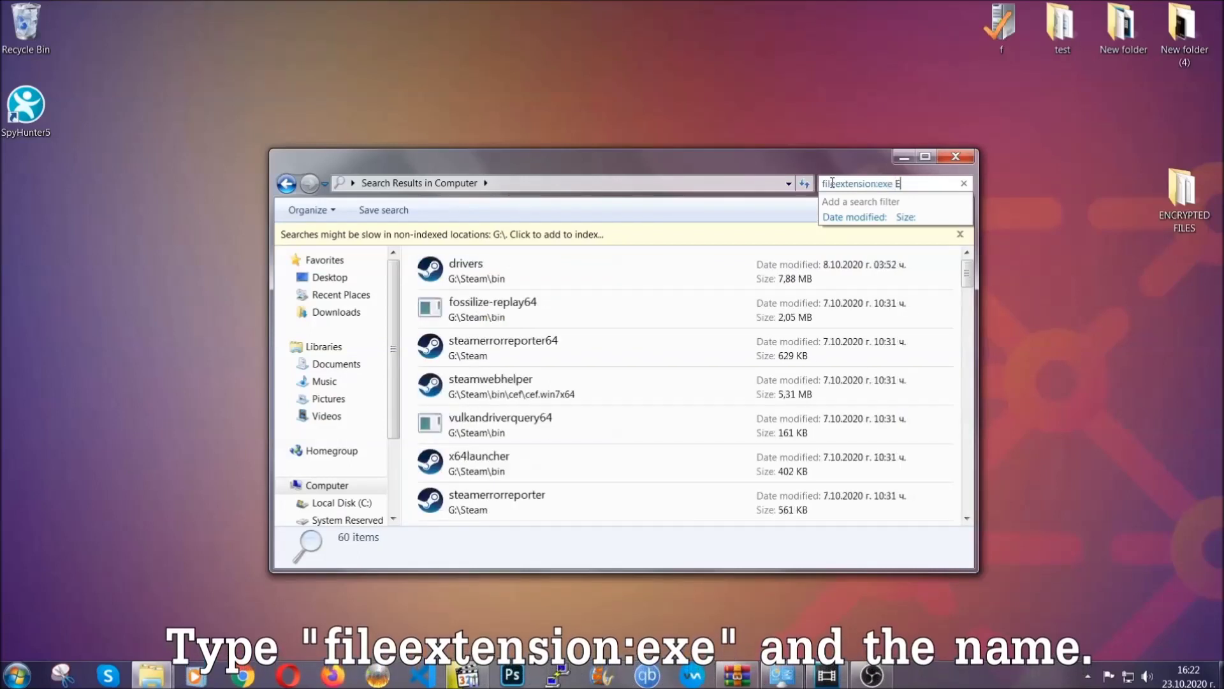
type("Exampl")
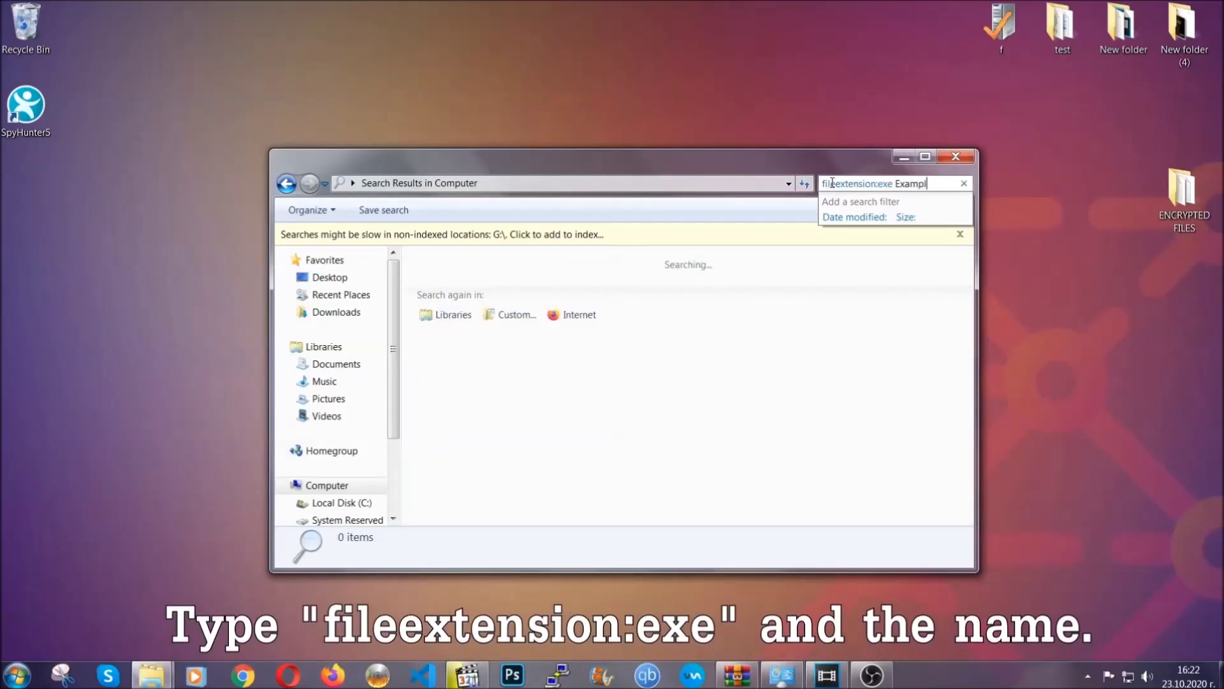
type("e Virus Name")
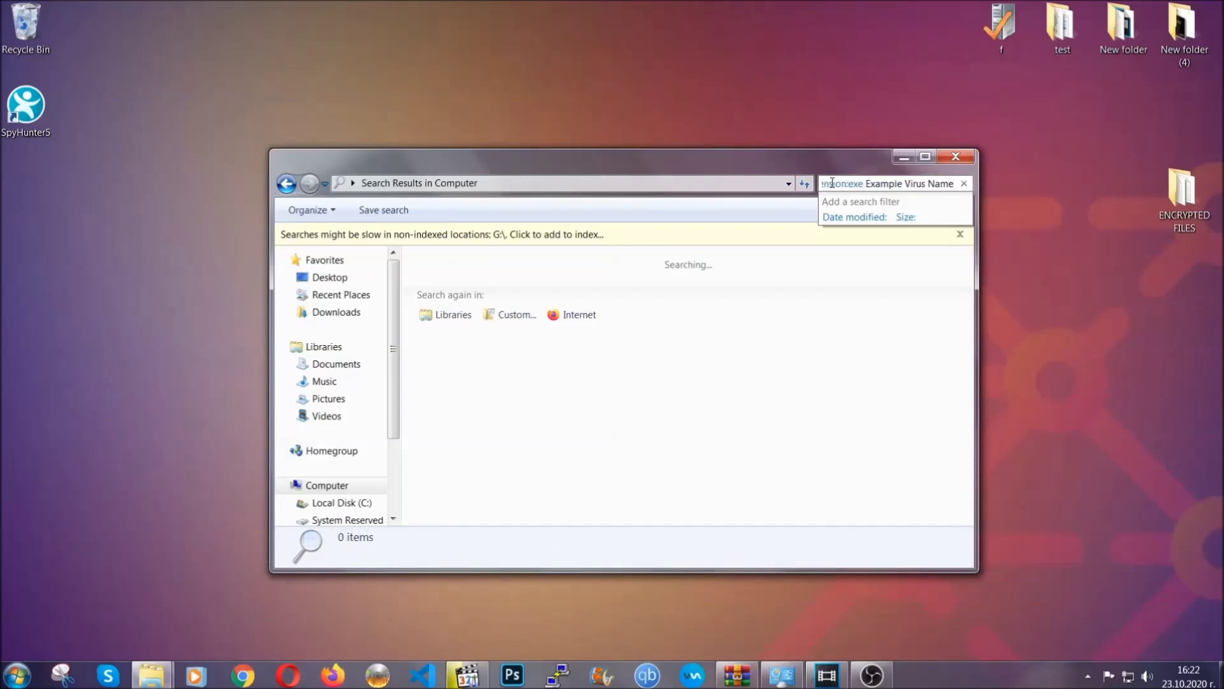
key("Return")
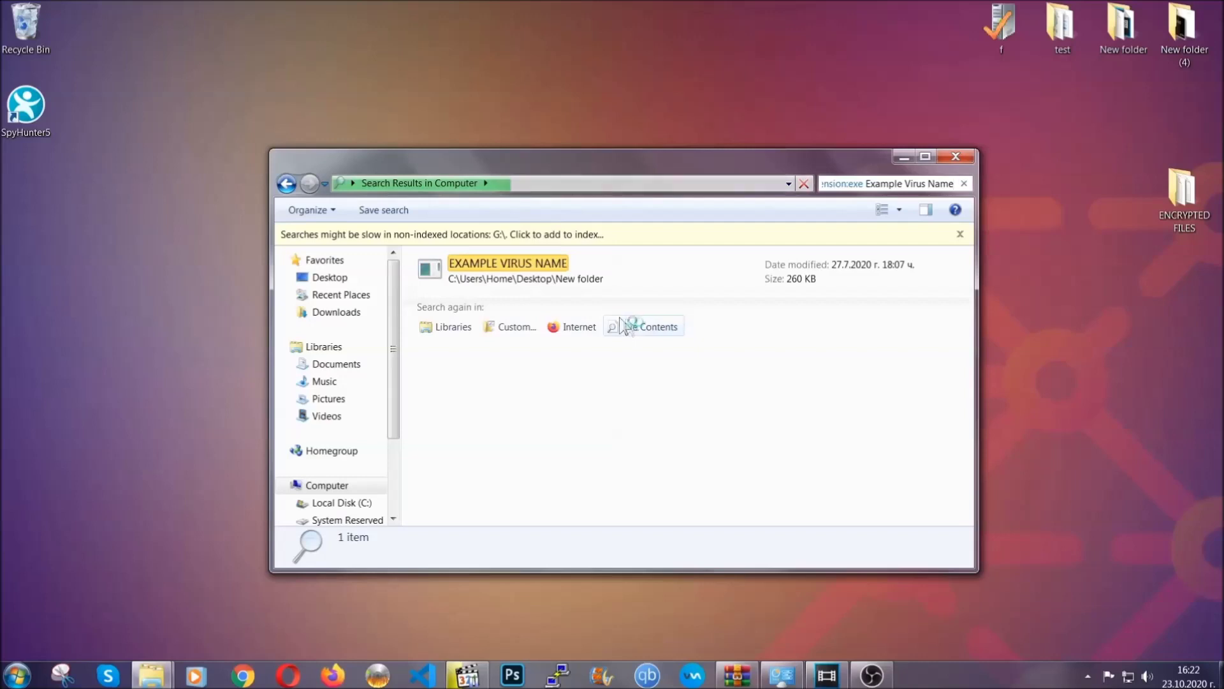
- Delete the EXAMPLE VIRUS NAME executable to the Recycle Bin and close the results window
left_click(537, 266)
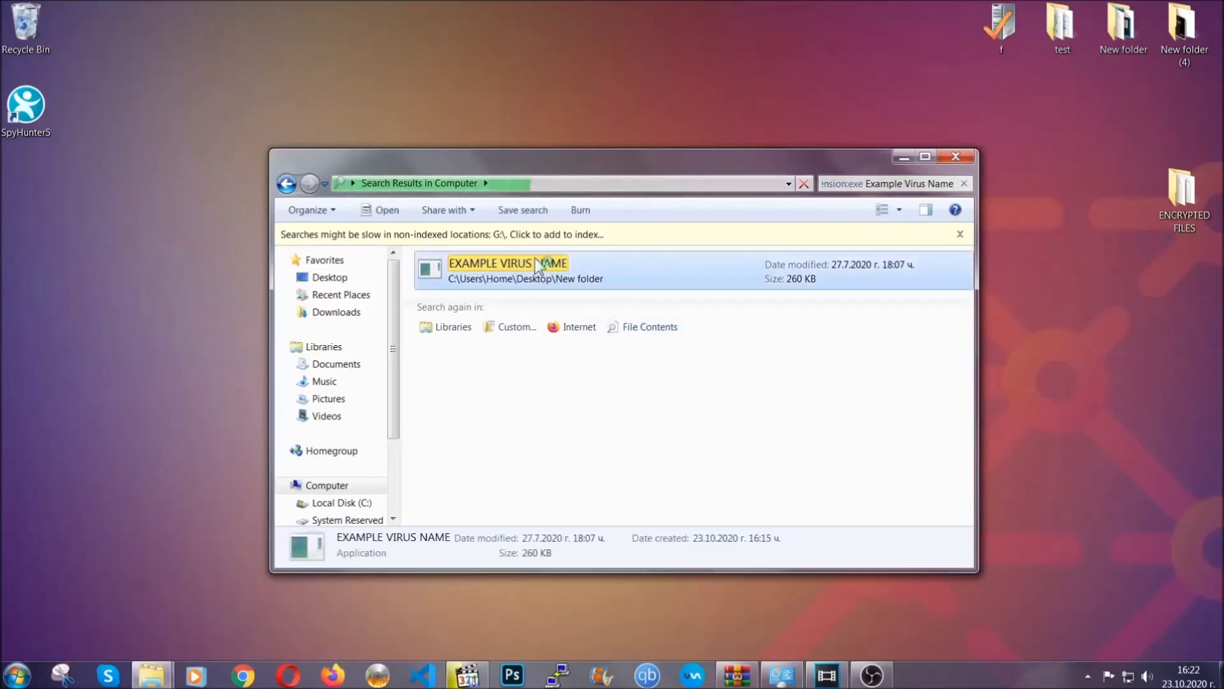
right_click(537, 265)
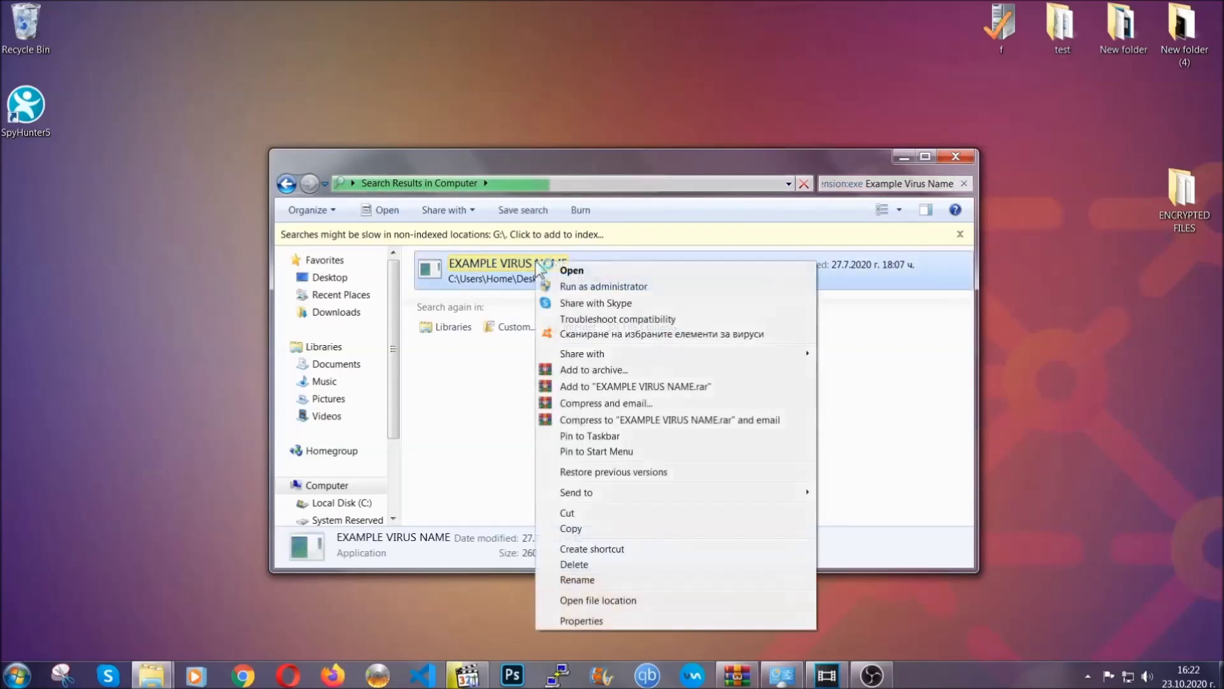
left_click(574, 563)
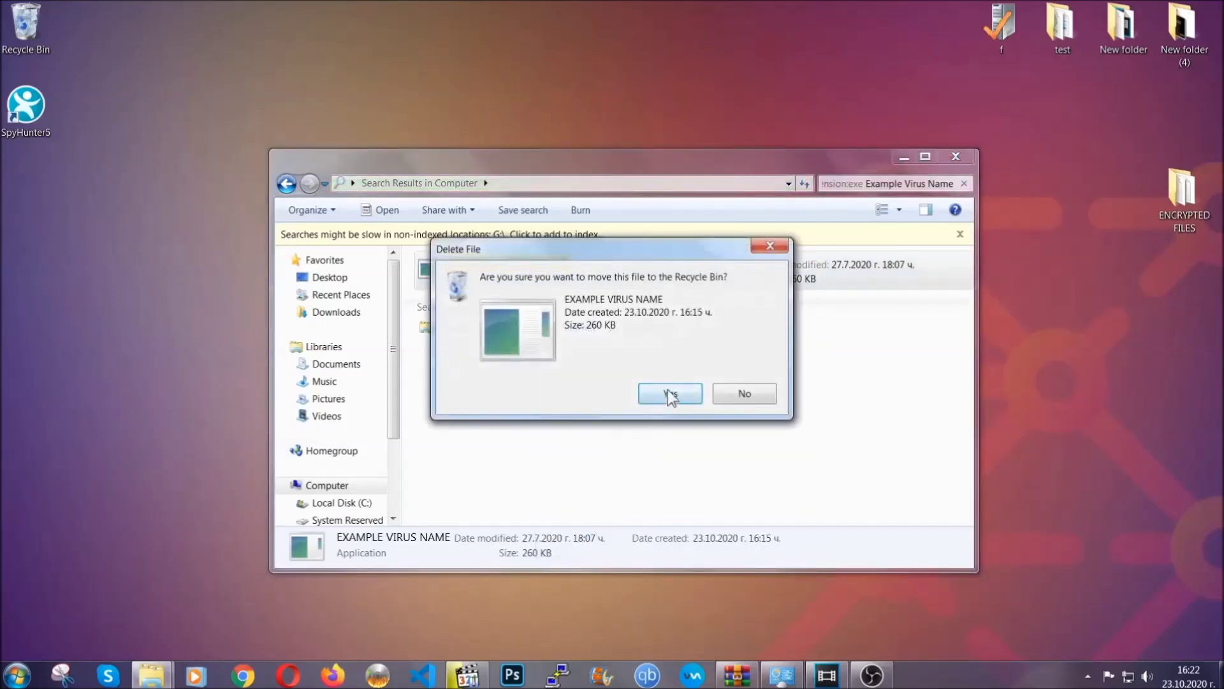
left_click(670, 394)
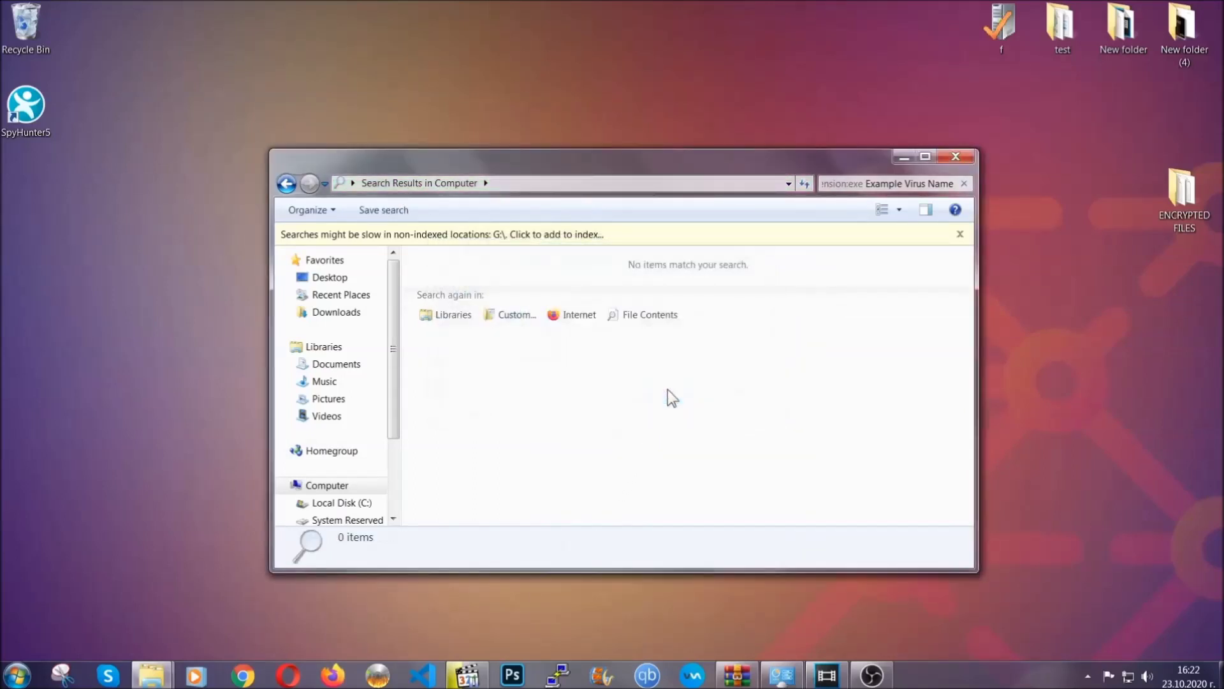
left_click(957, 157)
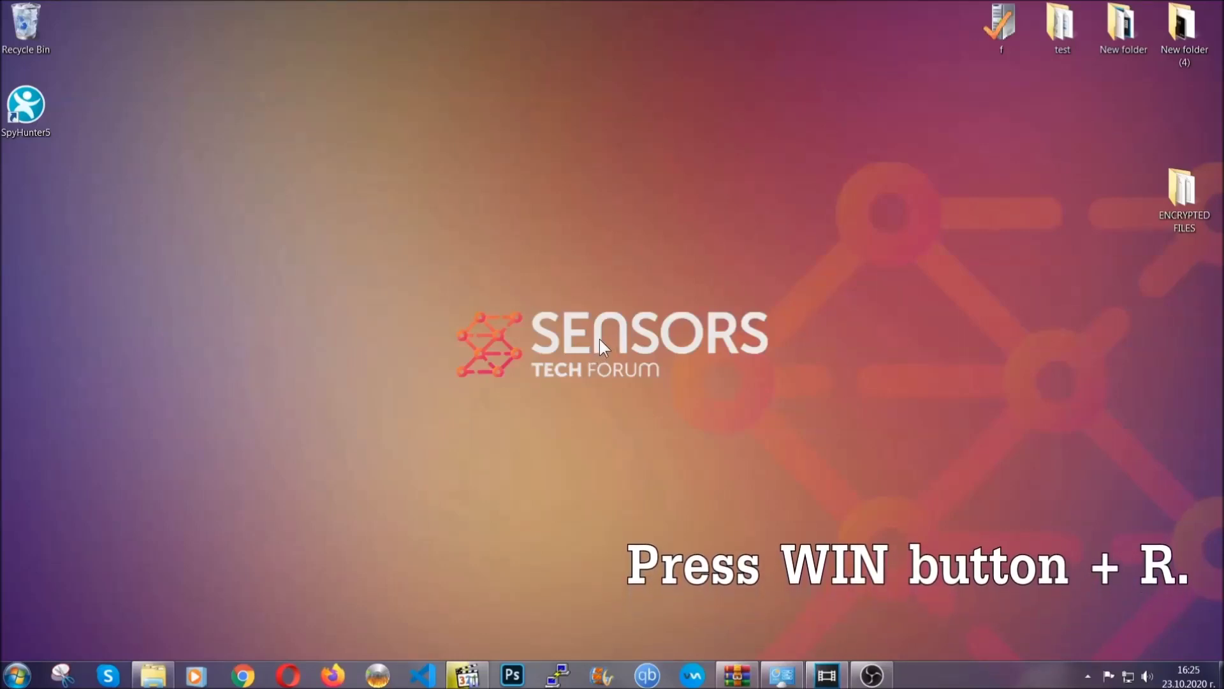
- Replace the old Run prompt command with REGEDIT and run it
key("super+r")
left_click(116, 572)
key("BackSpace")
key("BackSpace")
key("BackSpace")
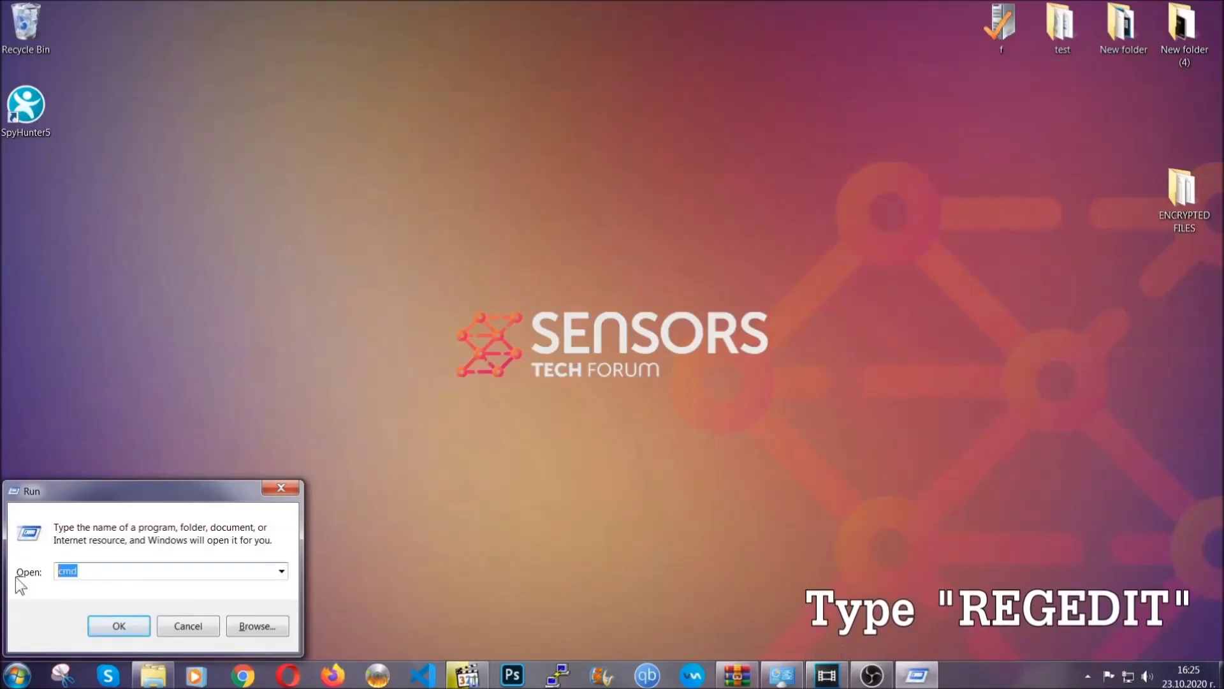
type("REGEDIT")
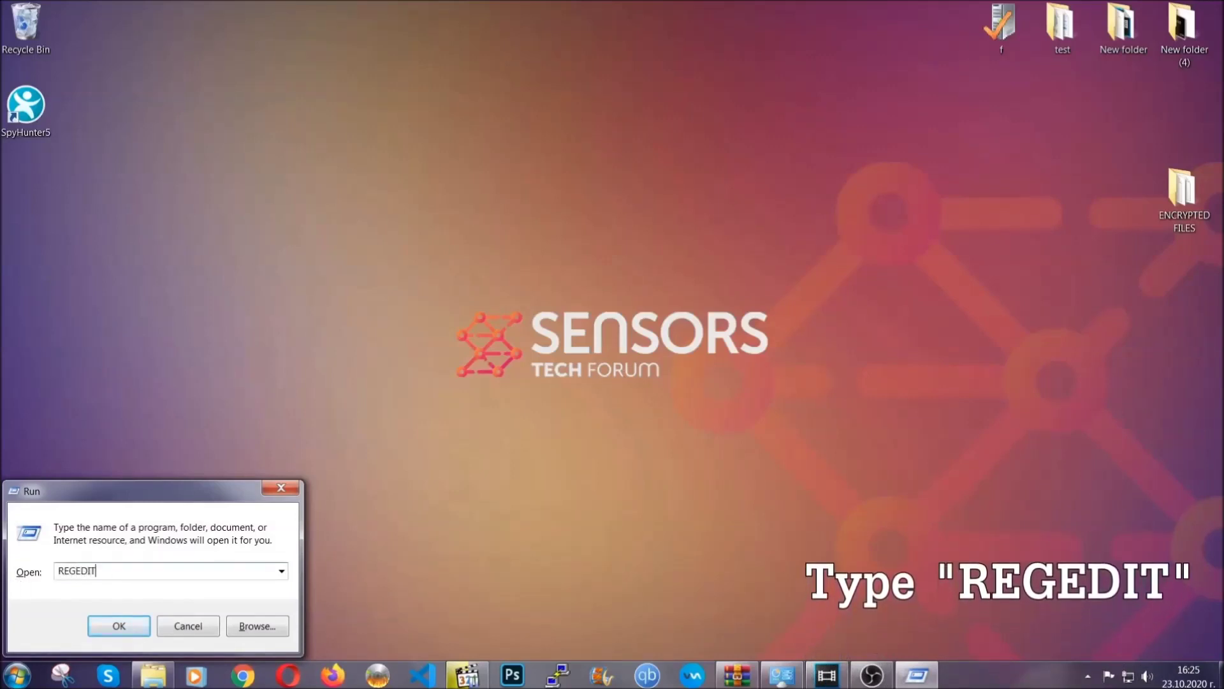
left_click(105, 623)
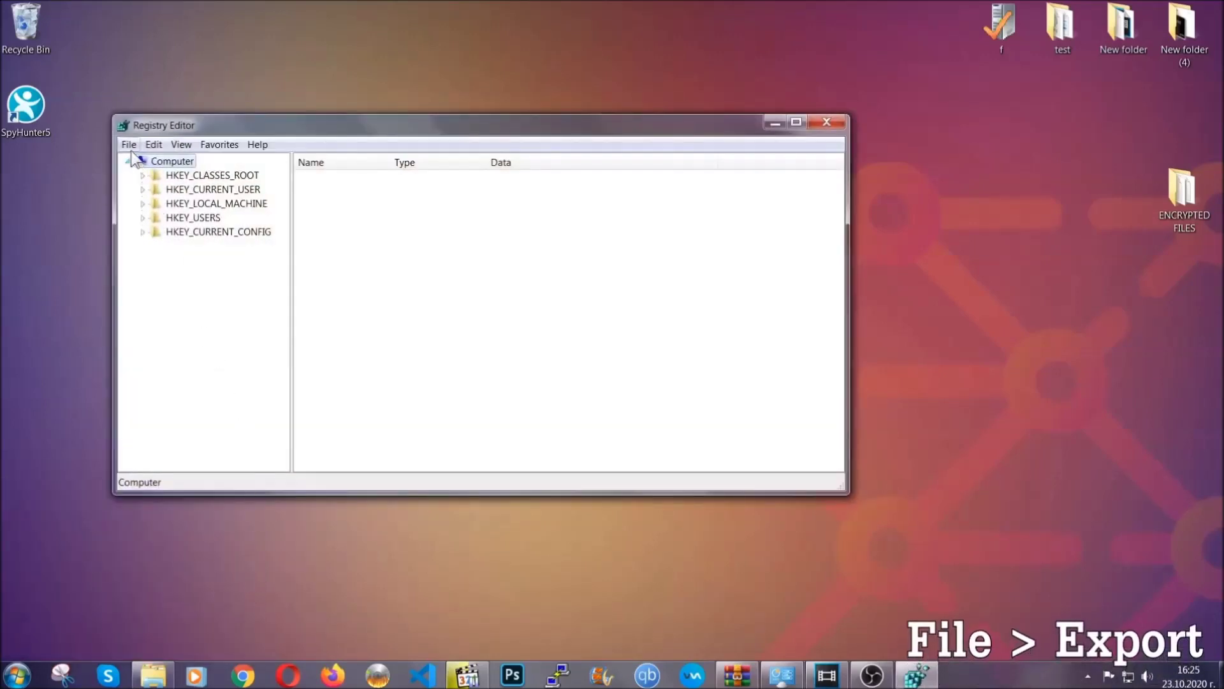
- Export the whole registry to the Desktop as BACKUP with Export range All
left_click(129, 145)
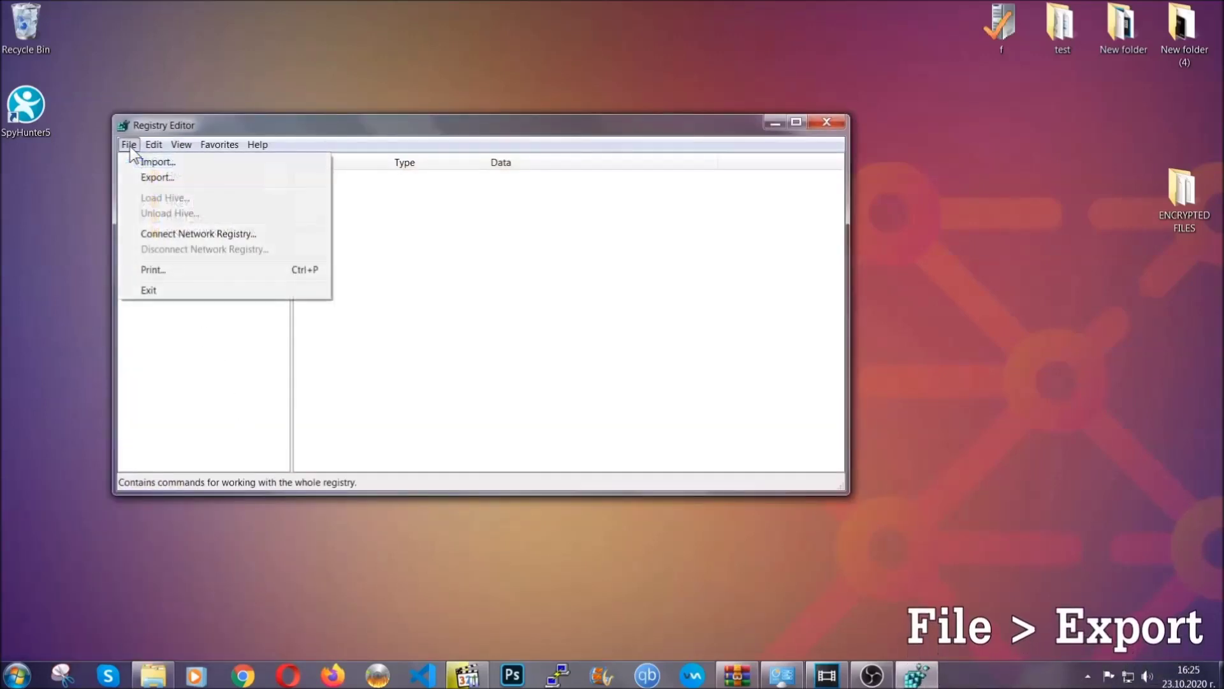
left_click(157, 177)
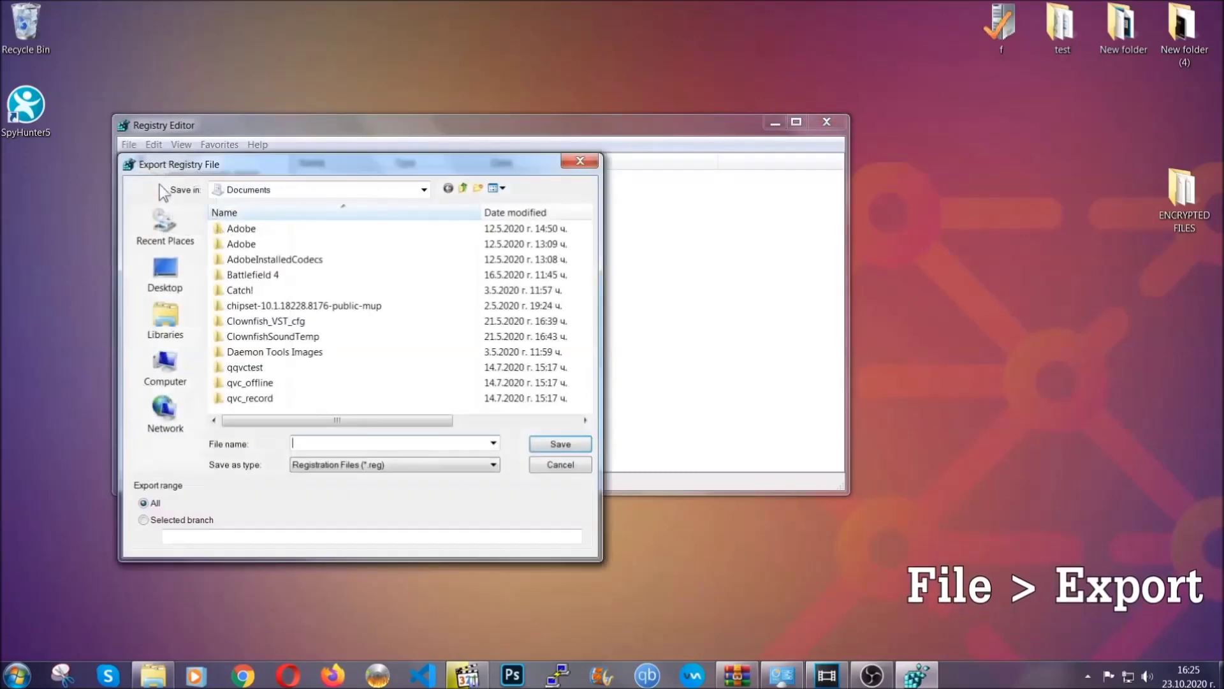
left_click(166, 274)
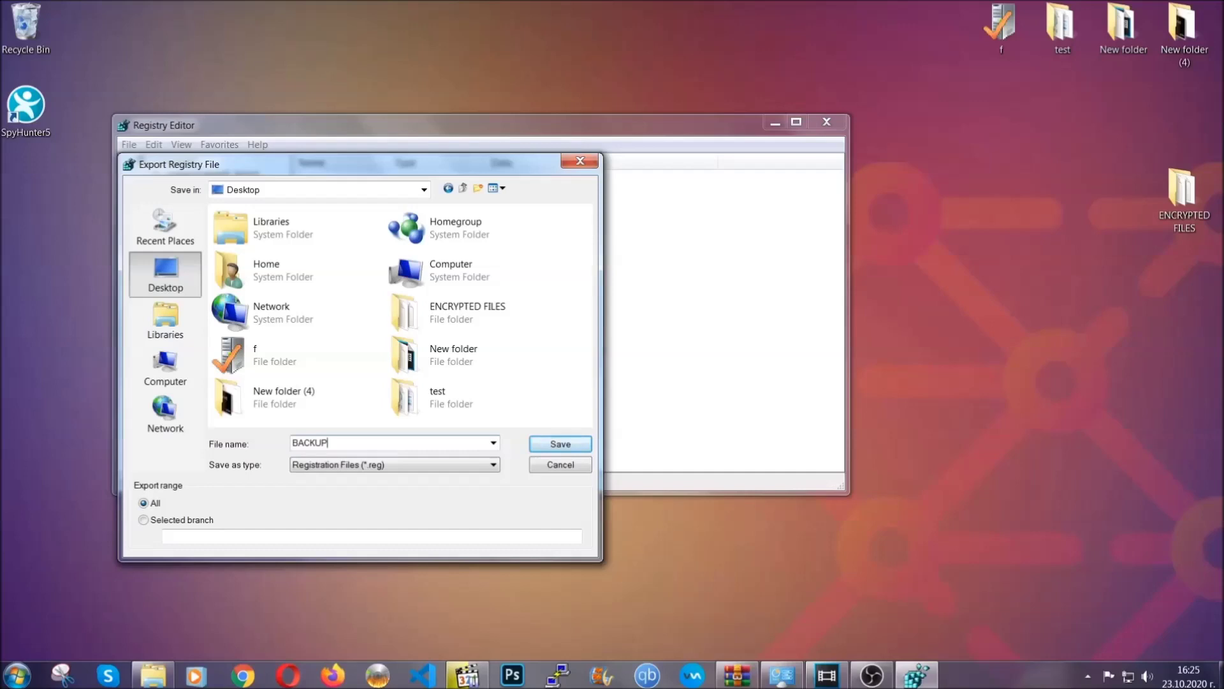
left_click(552, 446)
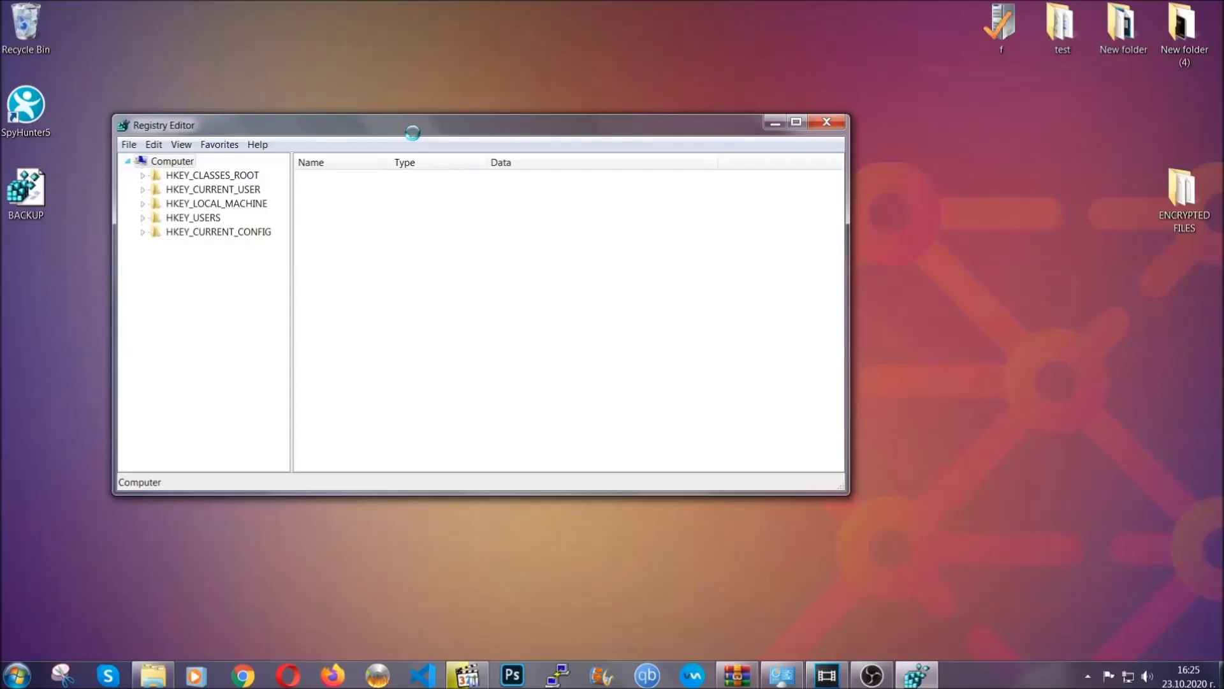
left_click_drag(412, 128, 534, 166)
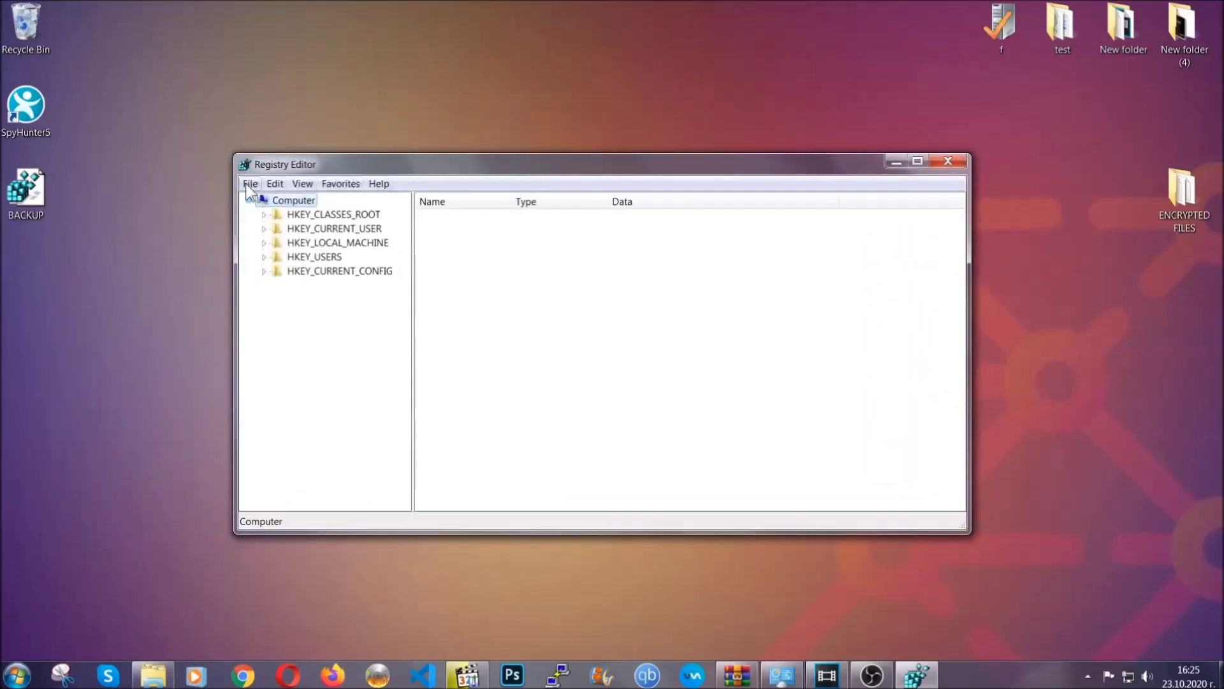
- Open and close Registry Editor's File menu without choosing anything
left_click(249, 184)
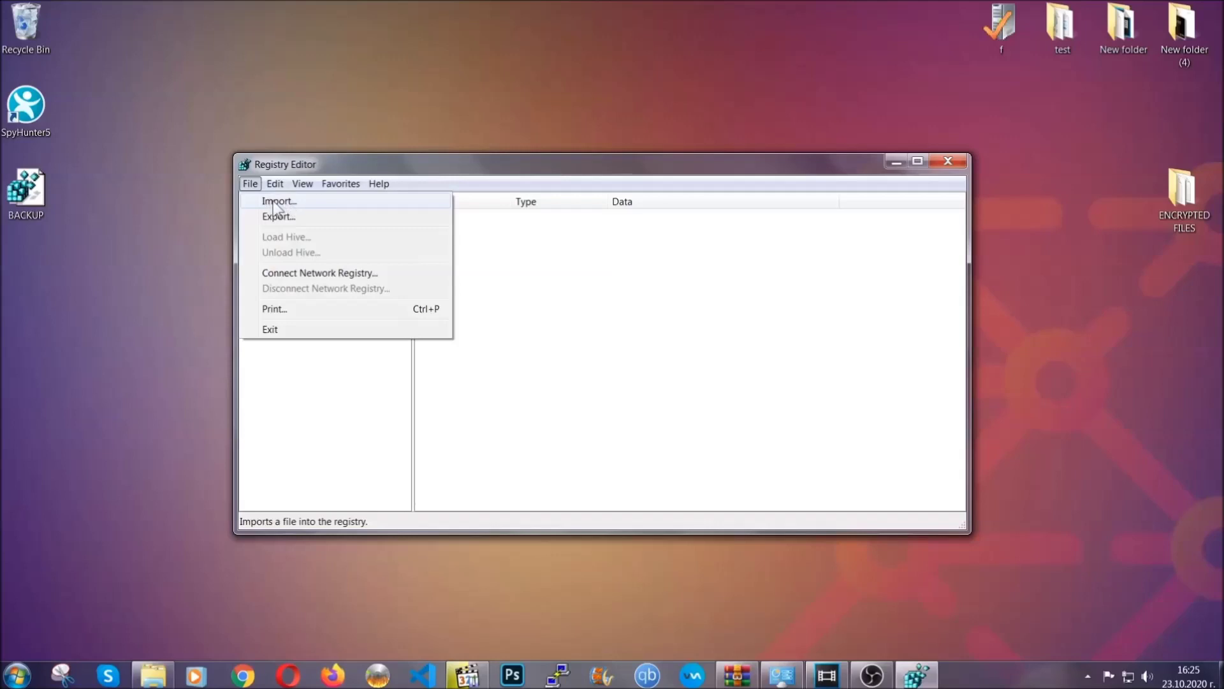
left_click(251, 184)
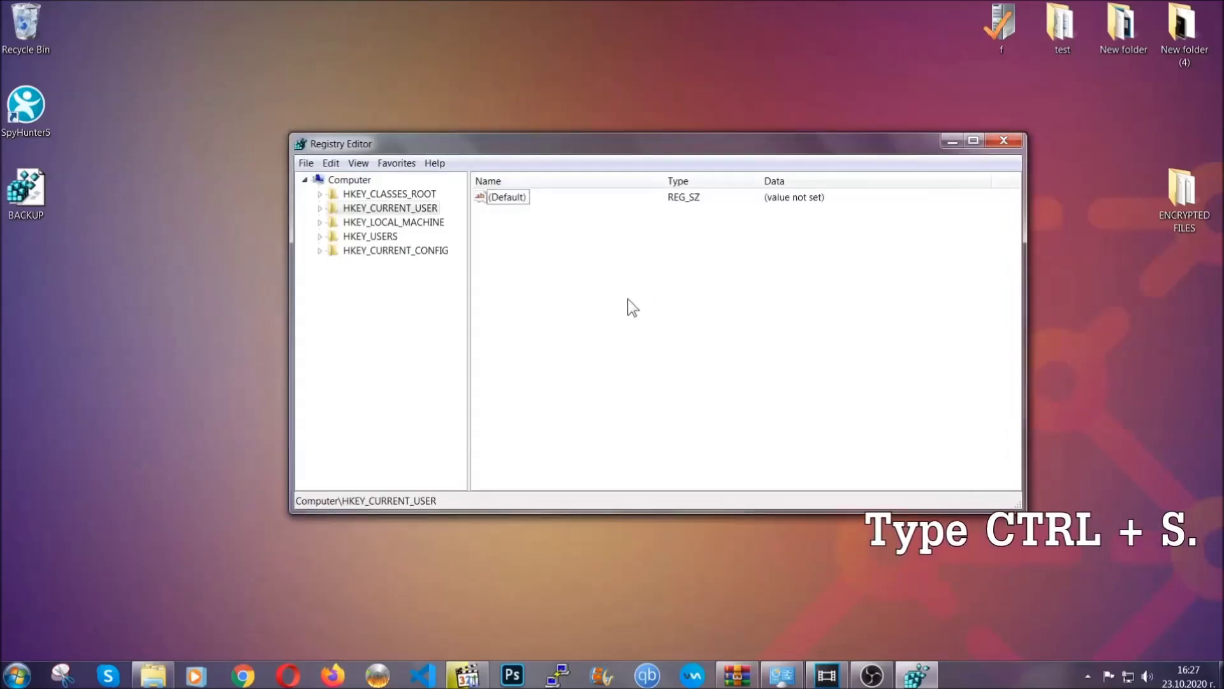
- Search for the RunOnce key, then select the neighbouring Run key under CurrentVersion
key("ctrl+f")
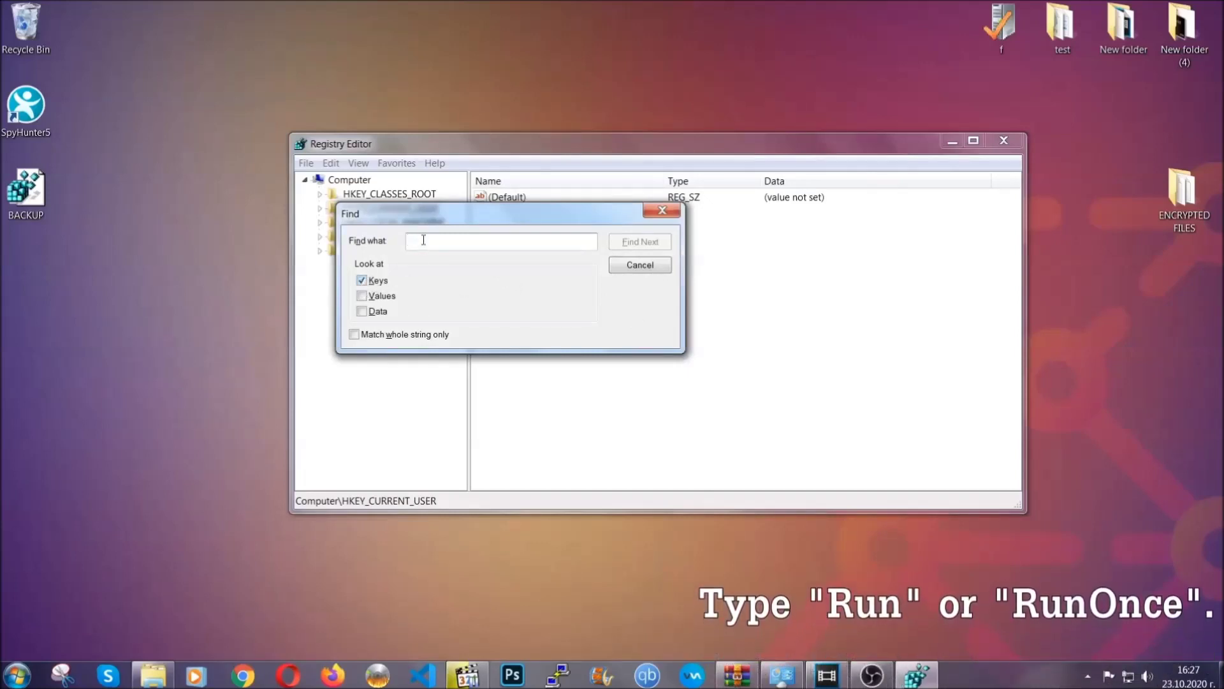
type("RunO")
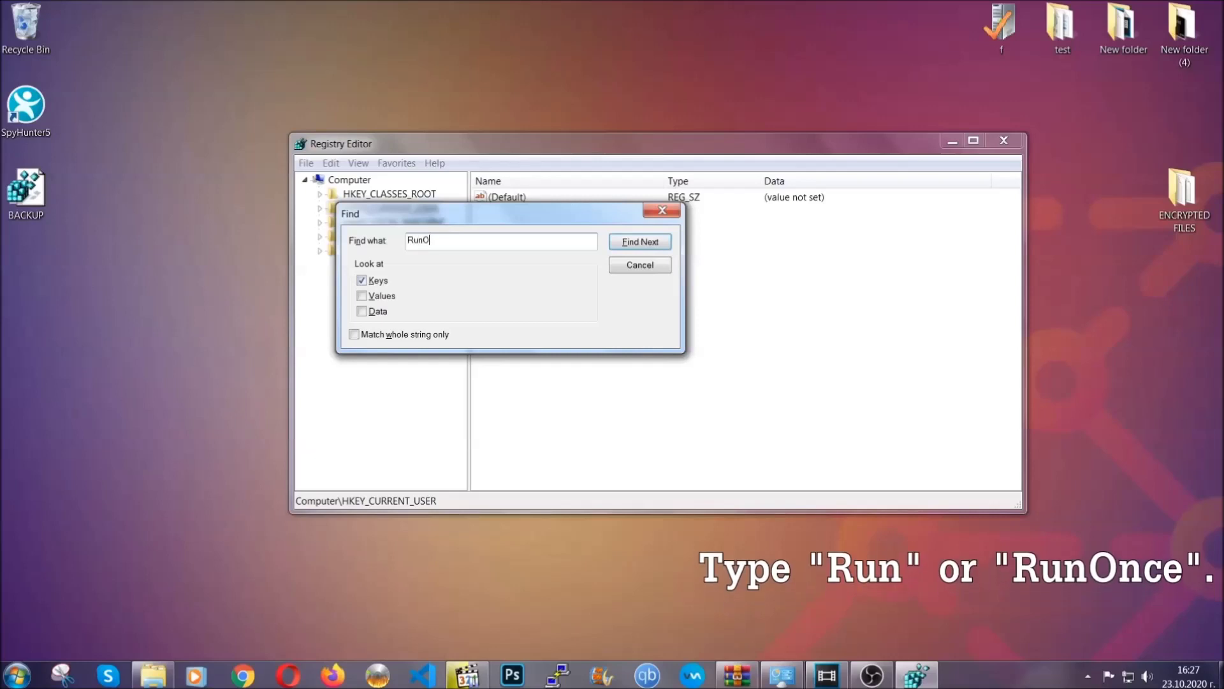
type("nce")
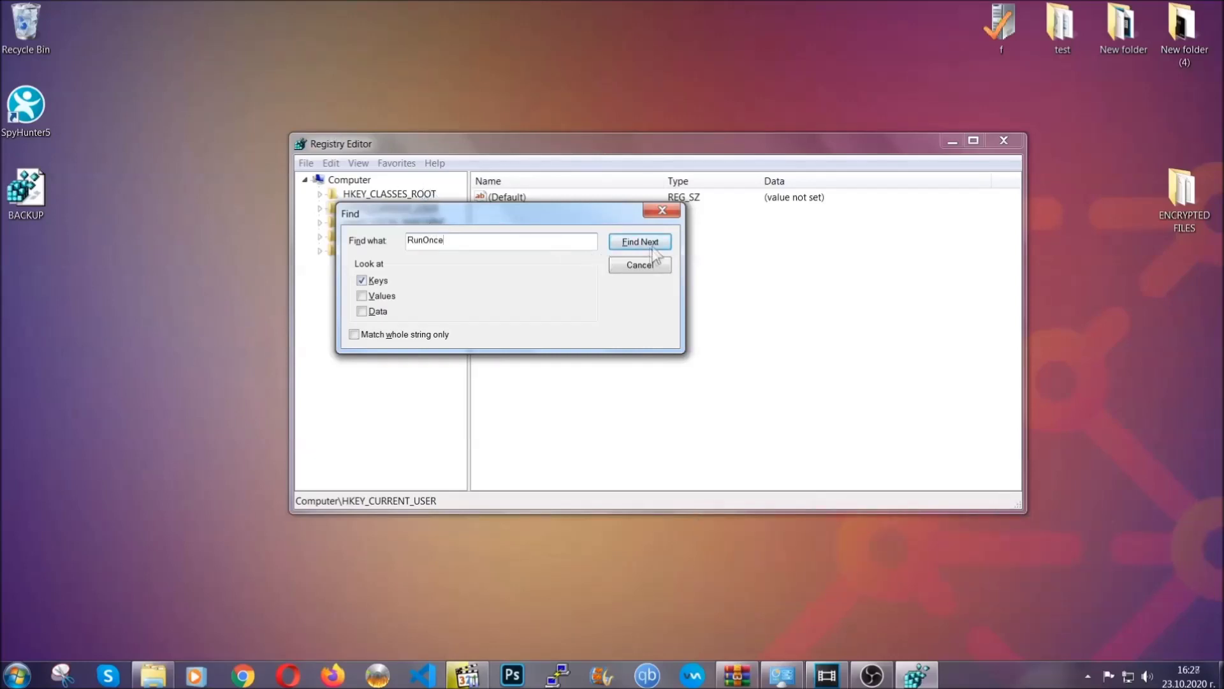
left_click(656, 247)
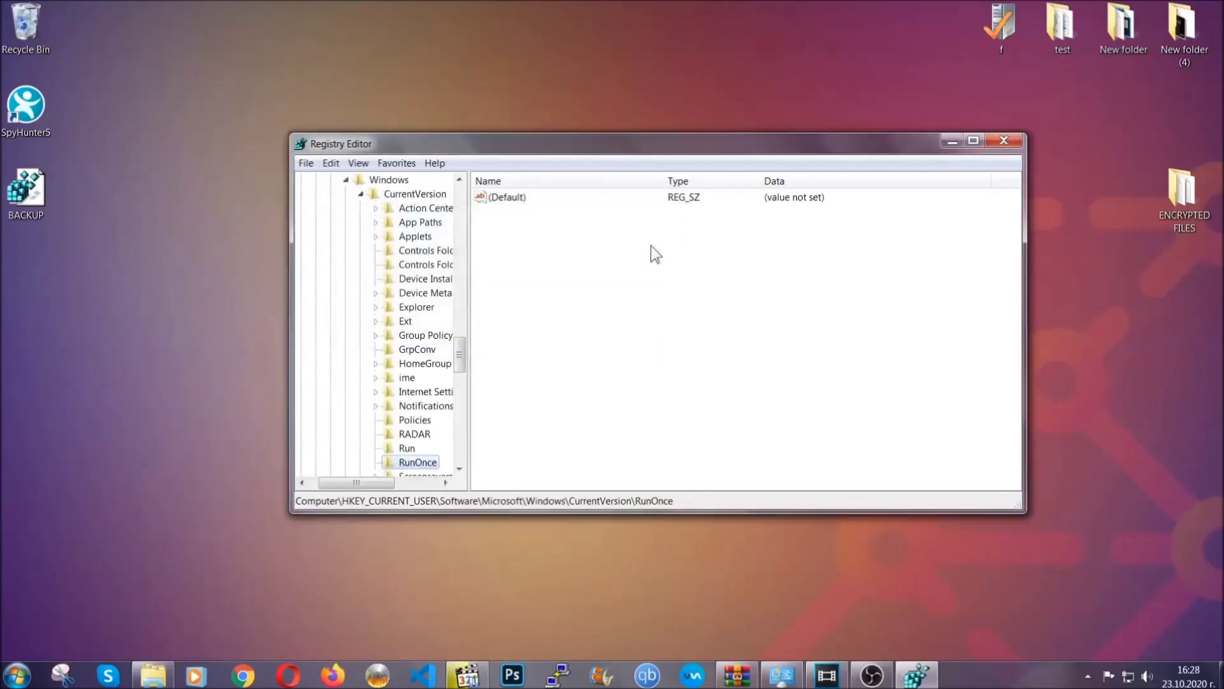
left_click_drag(461, 352, 461, 373)
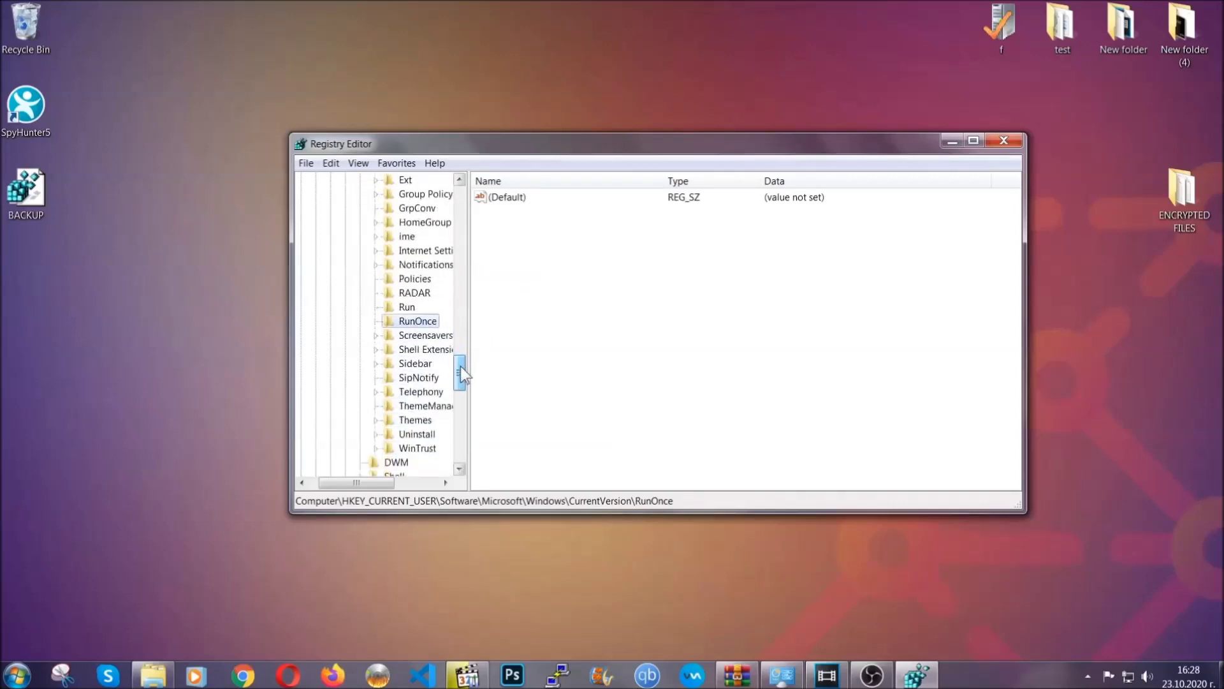
left_click(406, 308)
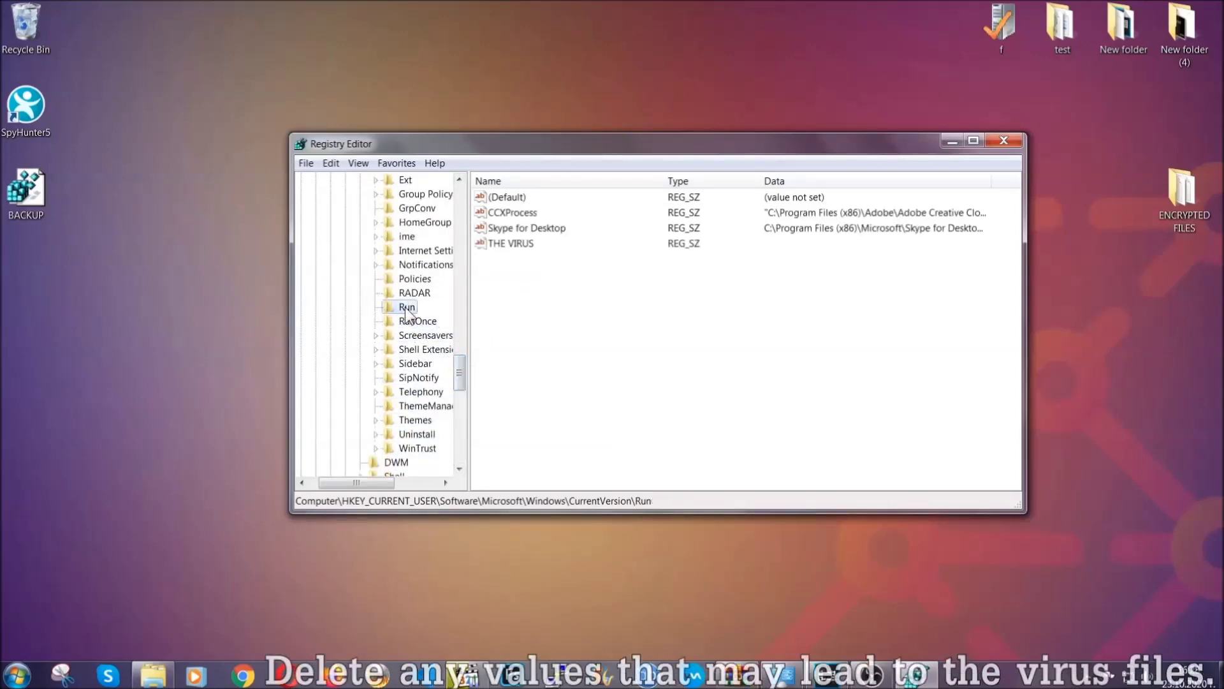
- Delete THE VIRUS value from the Run key, confirming the permanent deletion
left_click(506, 244)
right_click(503, 246)
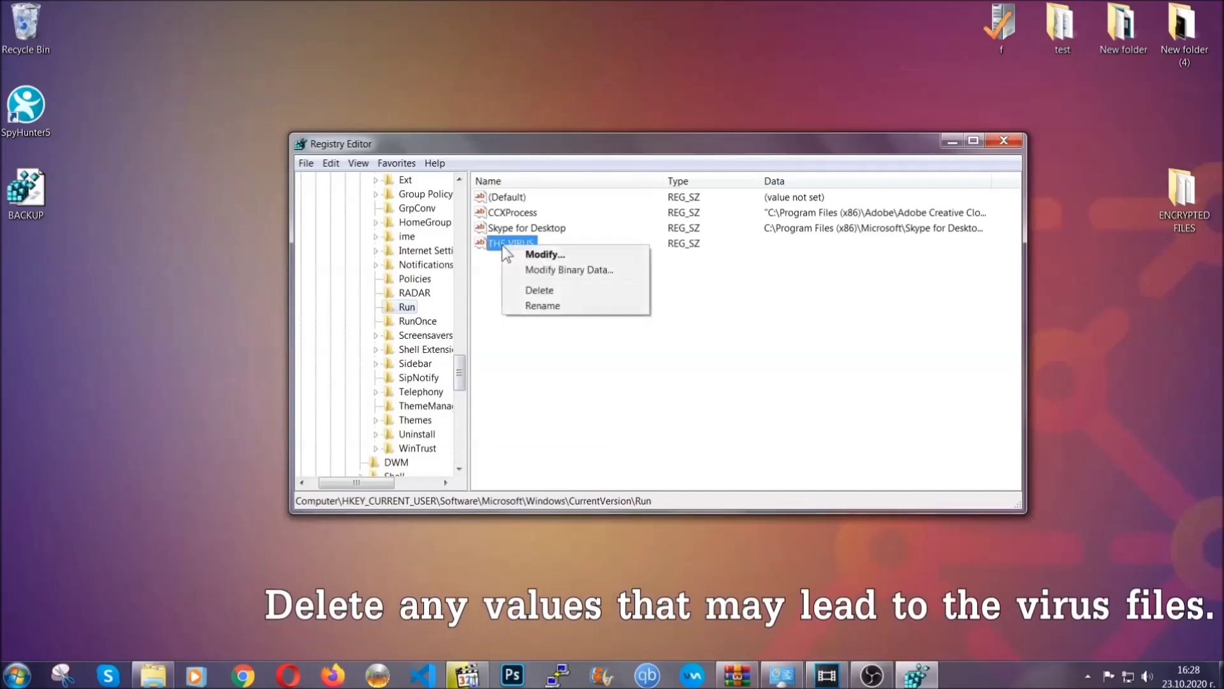
left_click(536, 290)
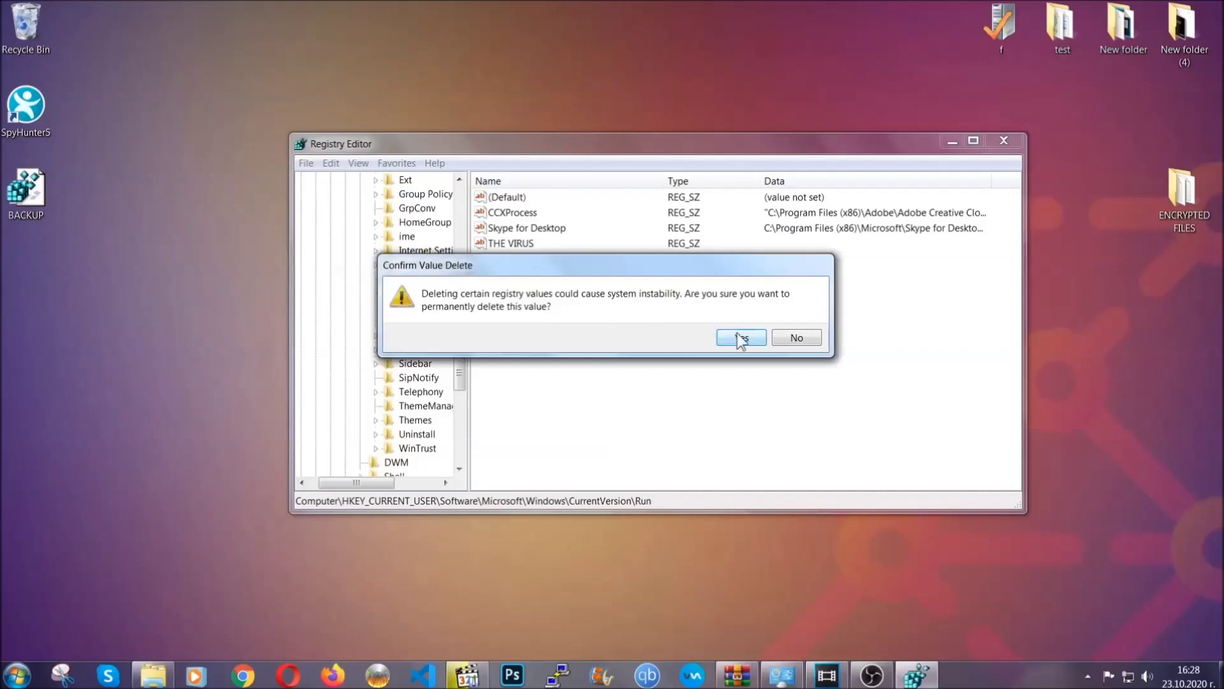
left_click(742, 338)
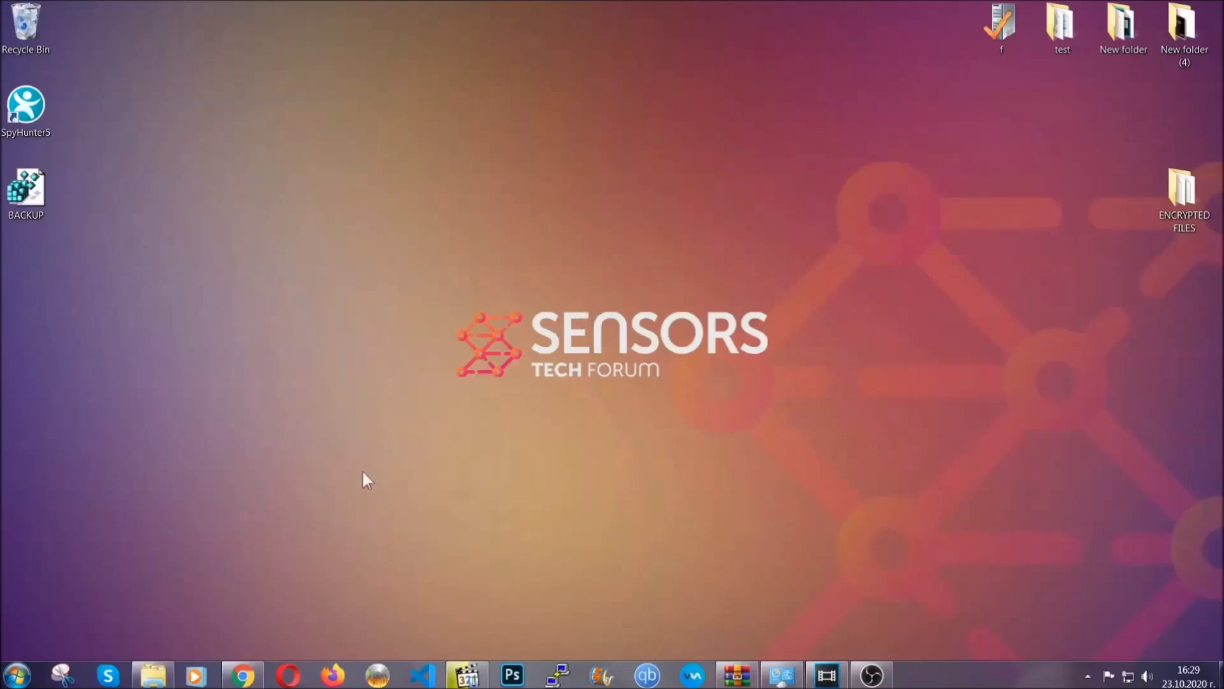
- Bring up the SensorsTechForum ransomware file-recovery article in Chrome and select its full web address
left_click(245, 677)
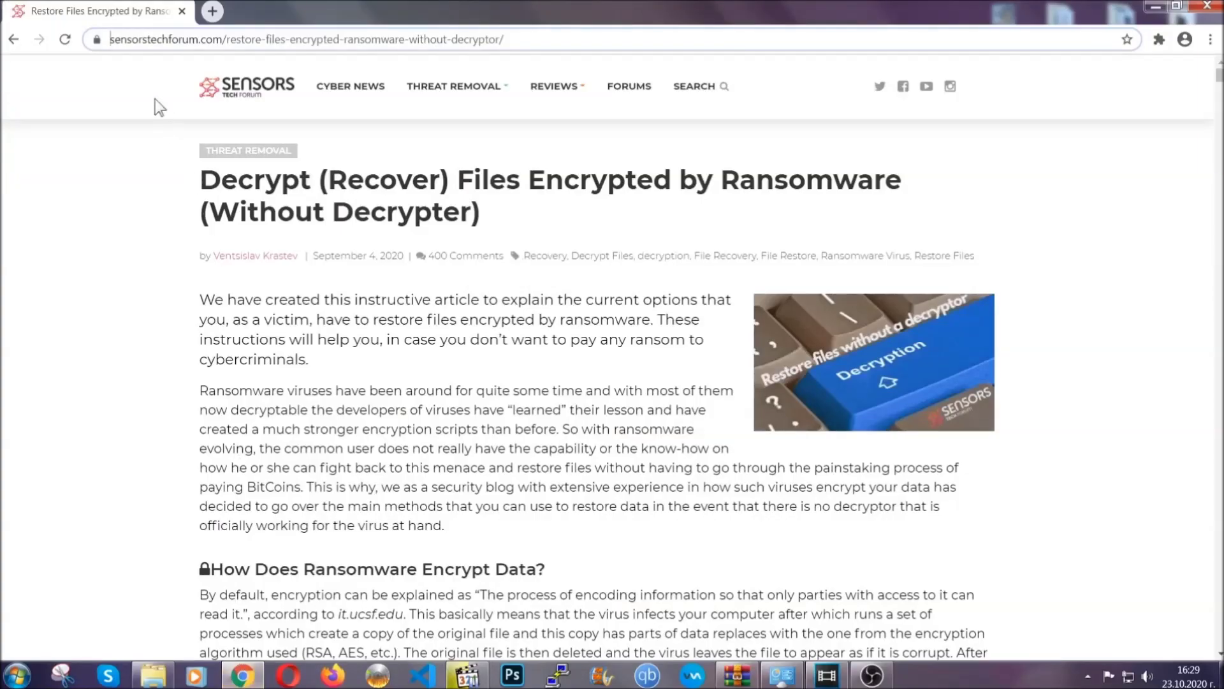
left_click(113, 39)
left_click_drag(111, 39, 553, 44)
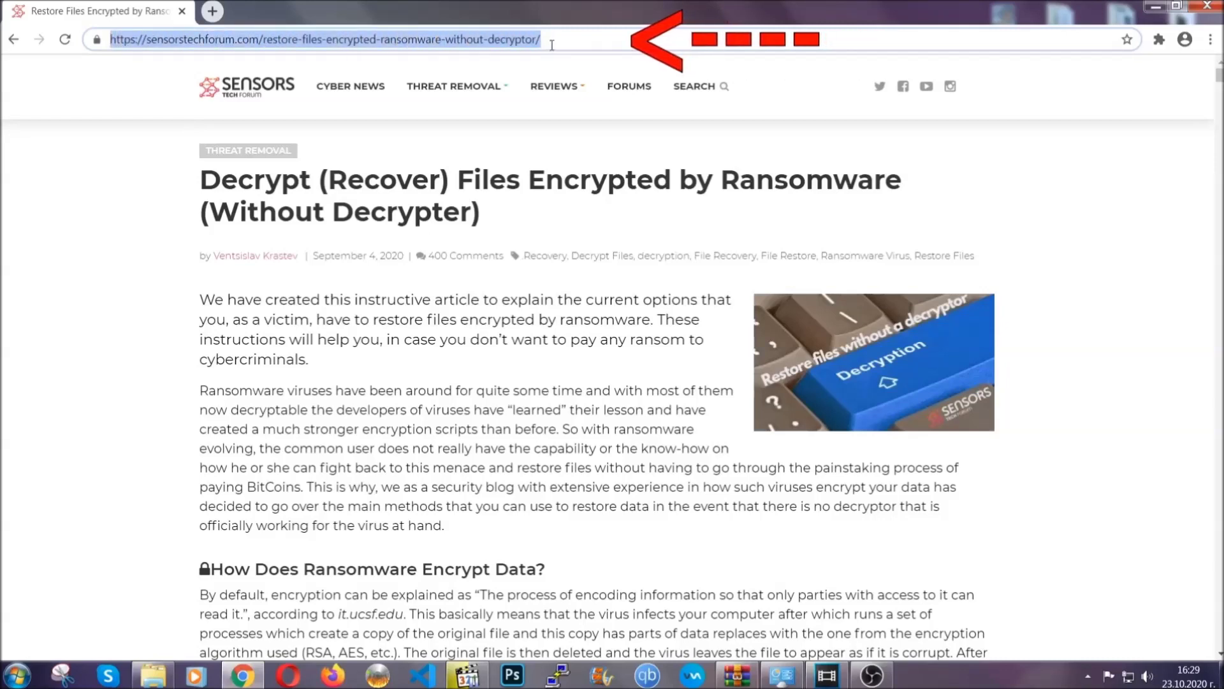
mouse_move(555, 86)
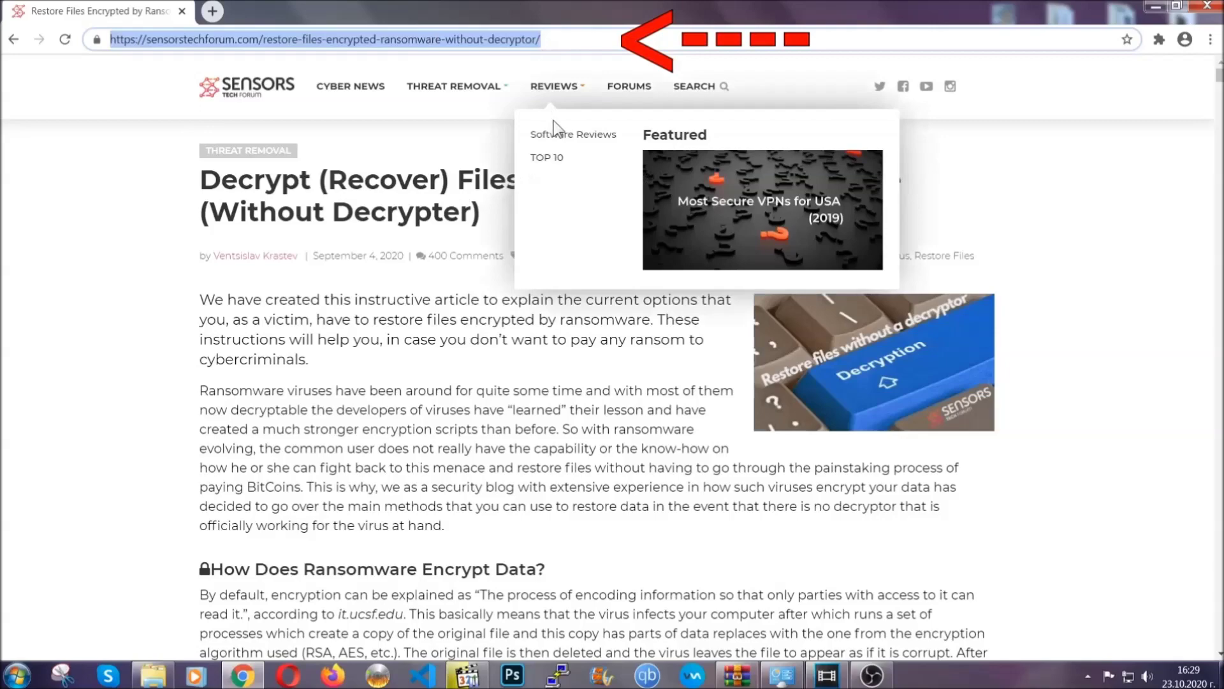
scroll(630, 347, "down", 3)
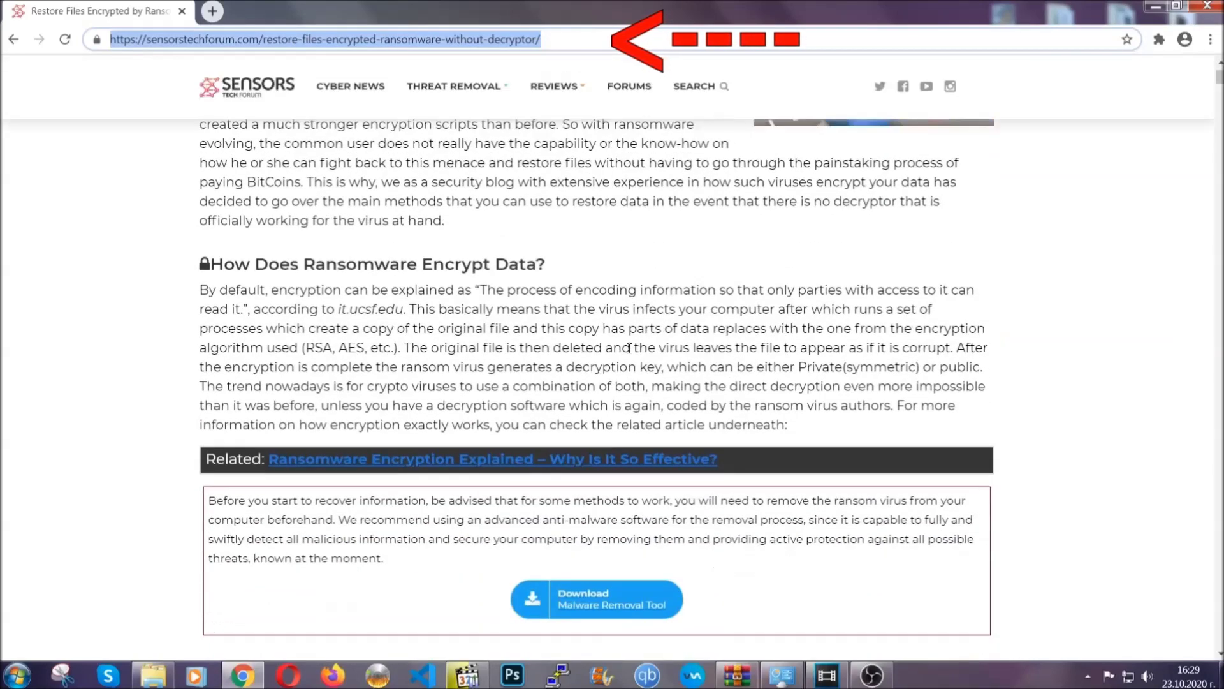
scroll(630, 347, "down", 3)
scroll(630, 346, "down", 3)
scroll(630, 347, "down", 2)
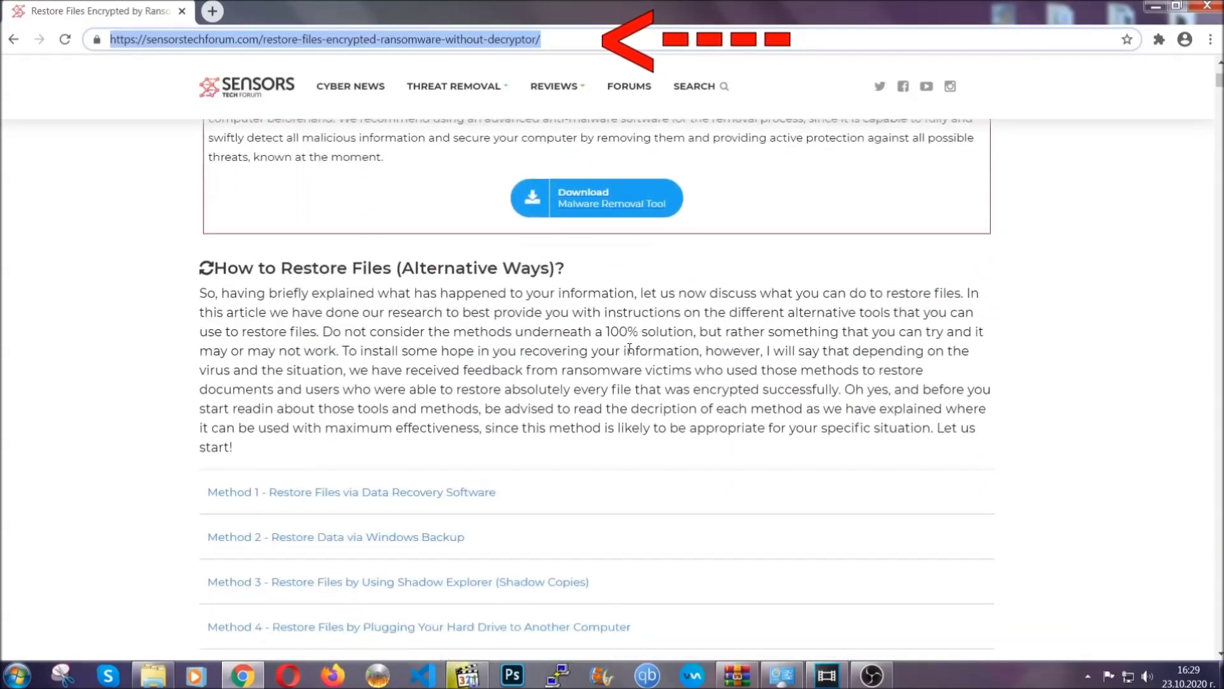
scroll(631, 347, "down", 1)
scroll(630, 346, "down", 2)
scroll(588, 355, "down", 1)
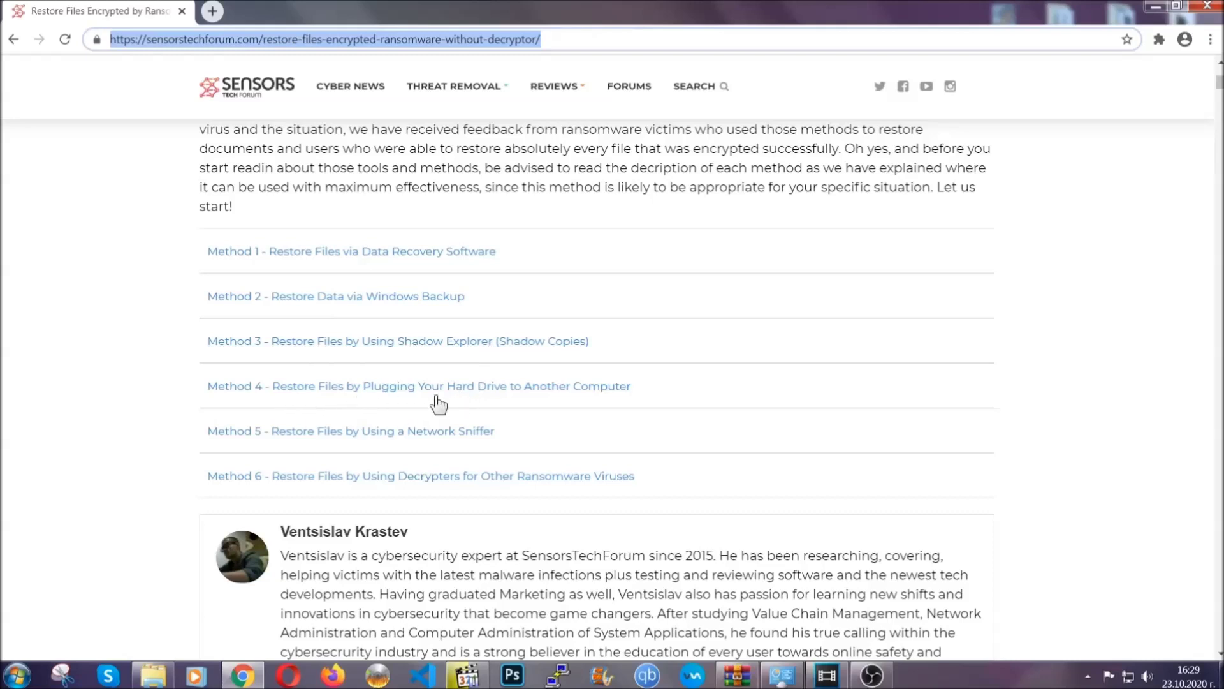
- Expand Method 2, restoring files via Windows Backup, and select its summary table text
left_click(382, 295)
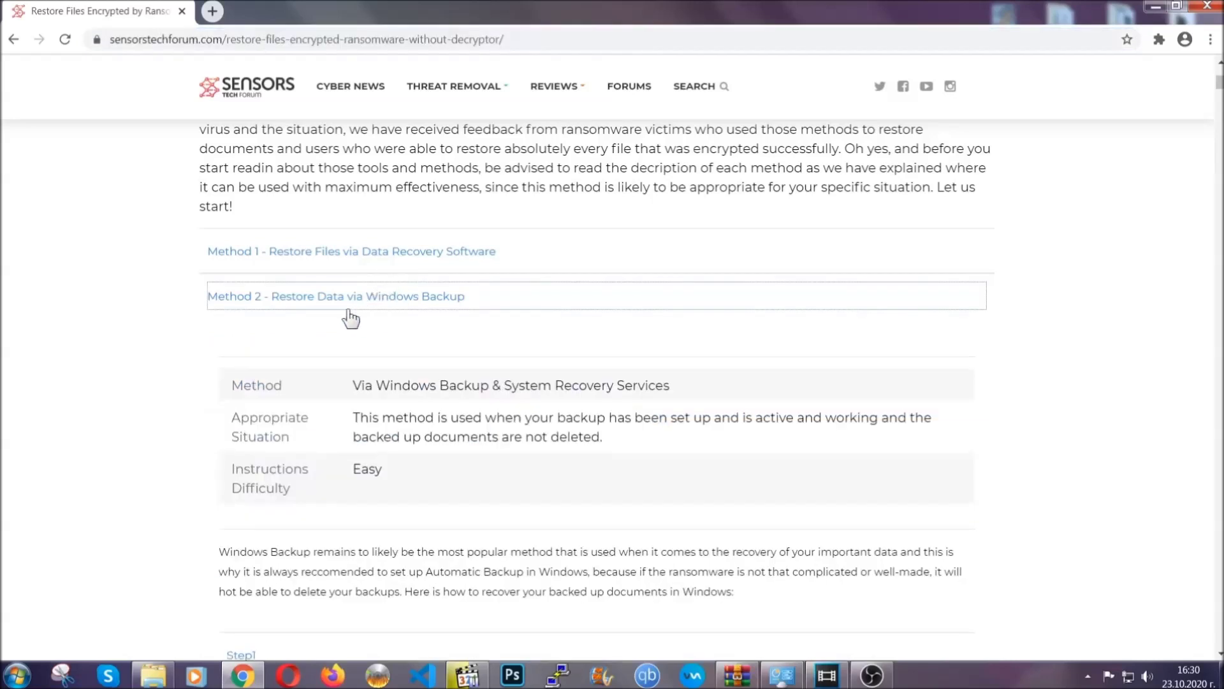
left_click_drag(354, 384, 431, 475)
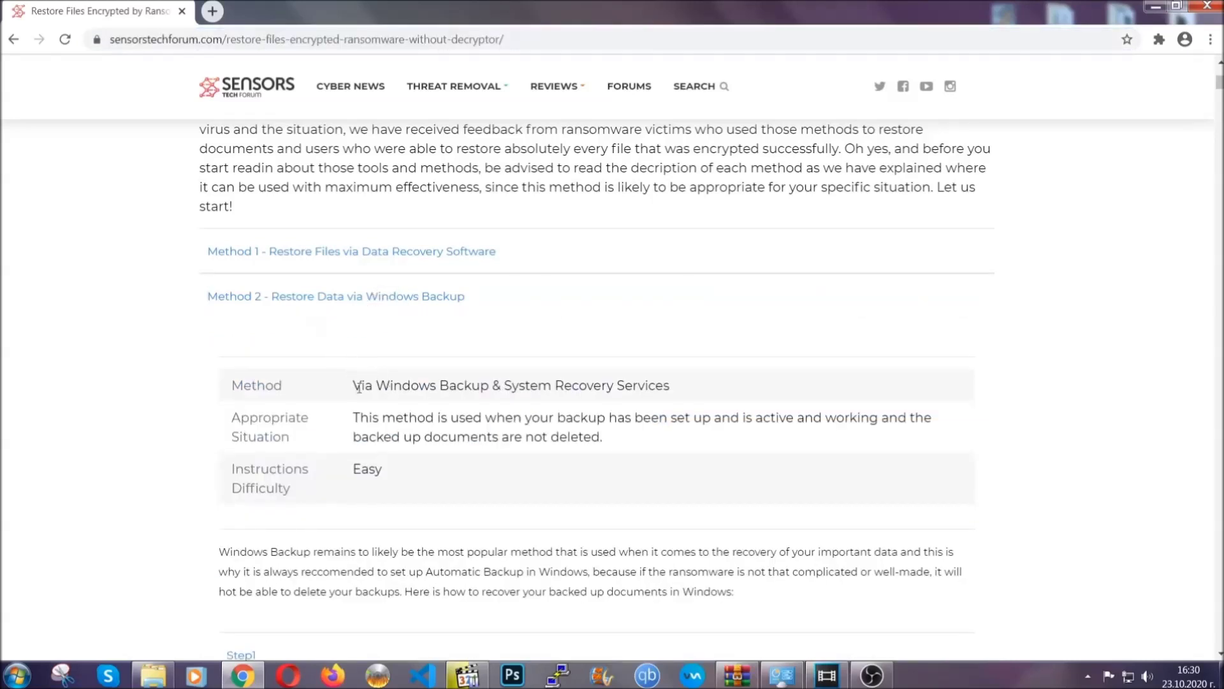
left_click(433, 480)
scroll(438, 475, "down", 3)
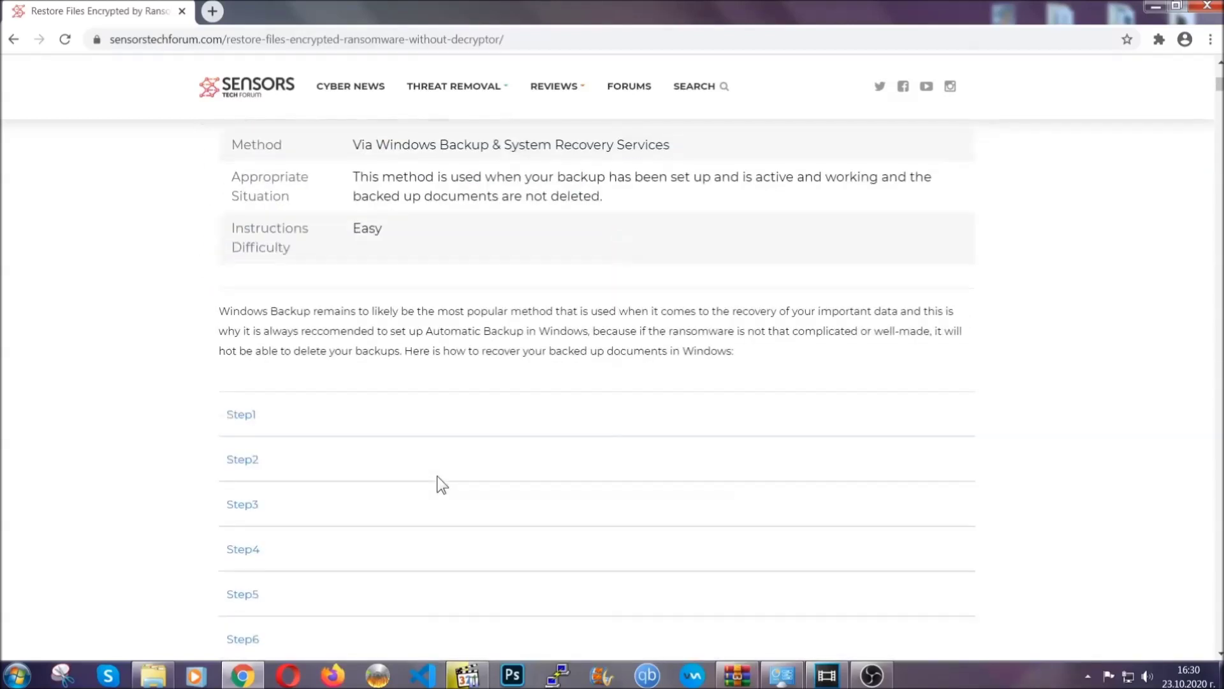
scroll(438, 476, "down", 1)
- Expand Steps 1, 2 and 3 of the backup method, then minimize Chrome
left_click(244, 335)
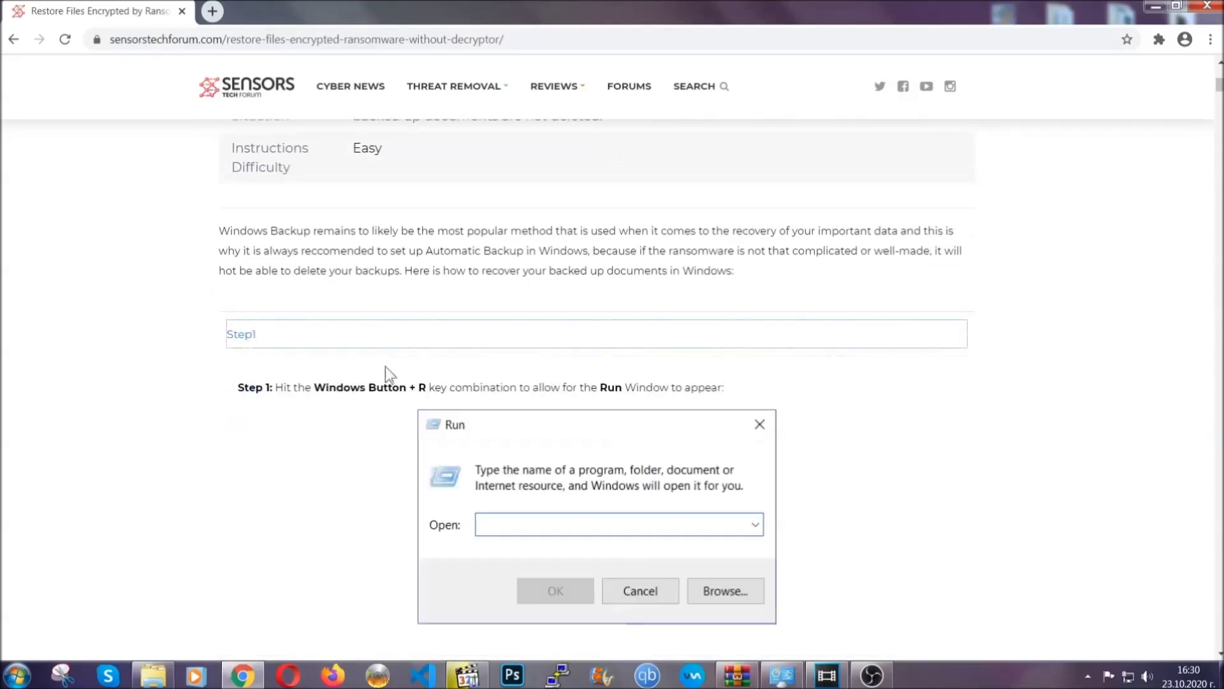
scroll(573, 395, "down", 2)
scroll(573, 395, "down", 1)
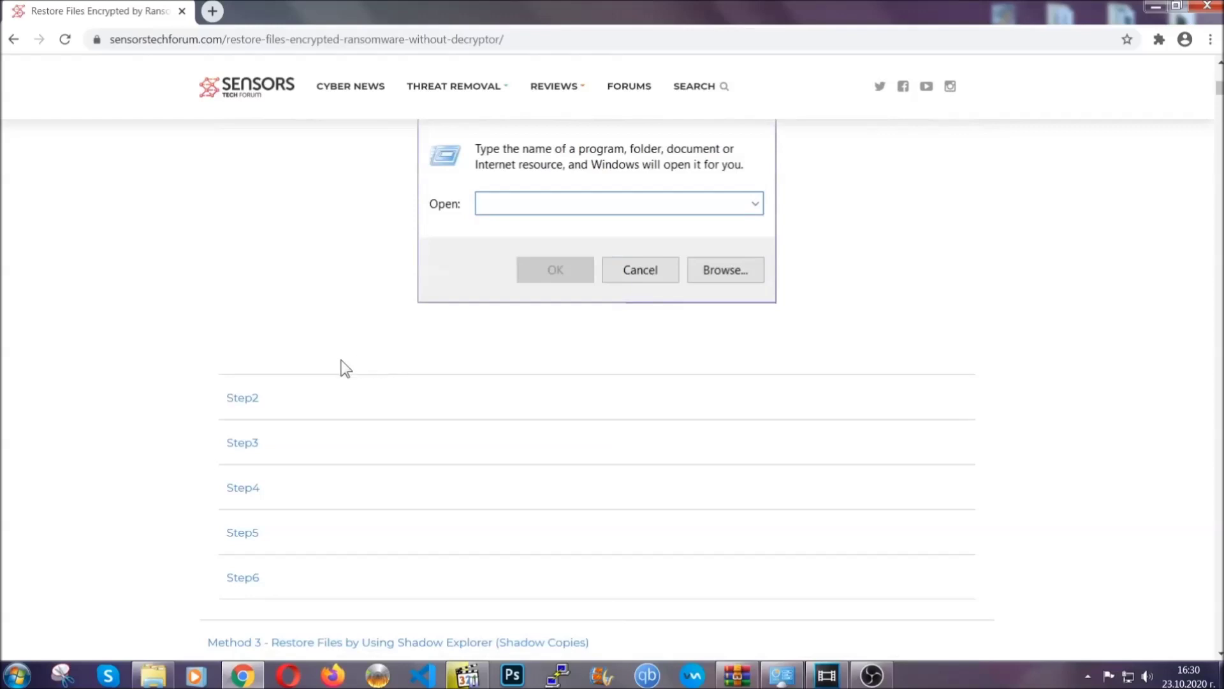
left_click(288, 401)
scroll(510, 411, "down", 3)
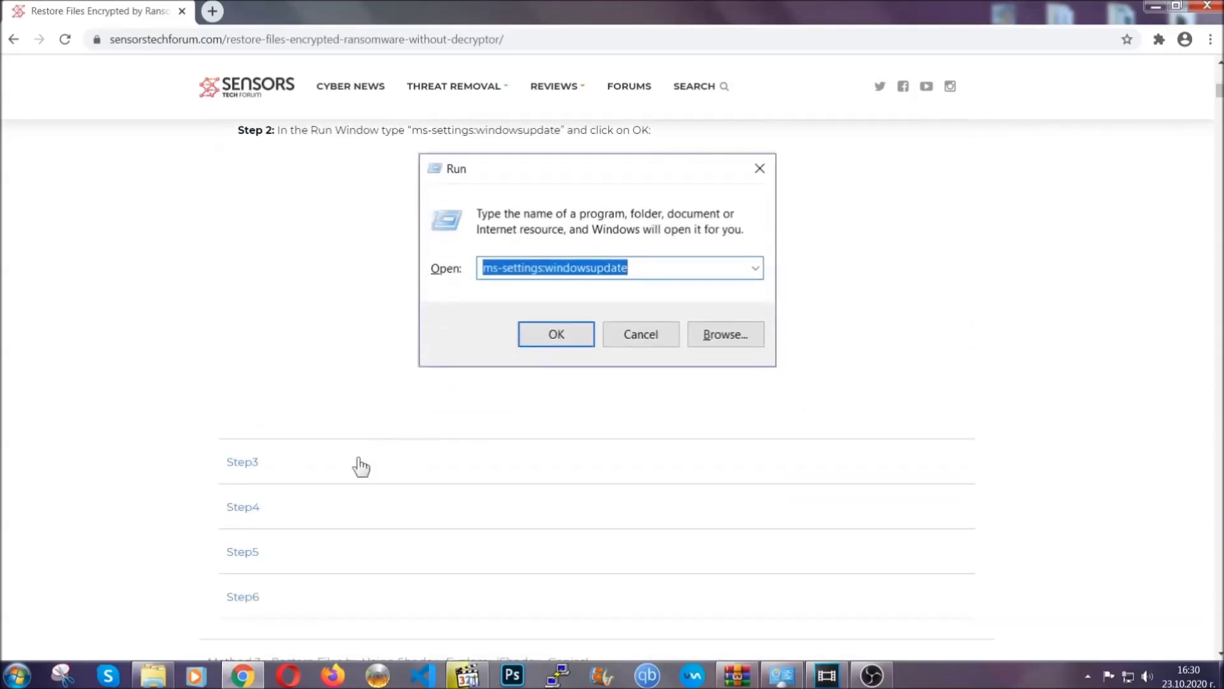
left_click(363, 465)
scroll(541, 438, "down", 3)
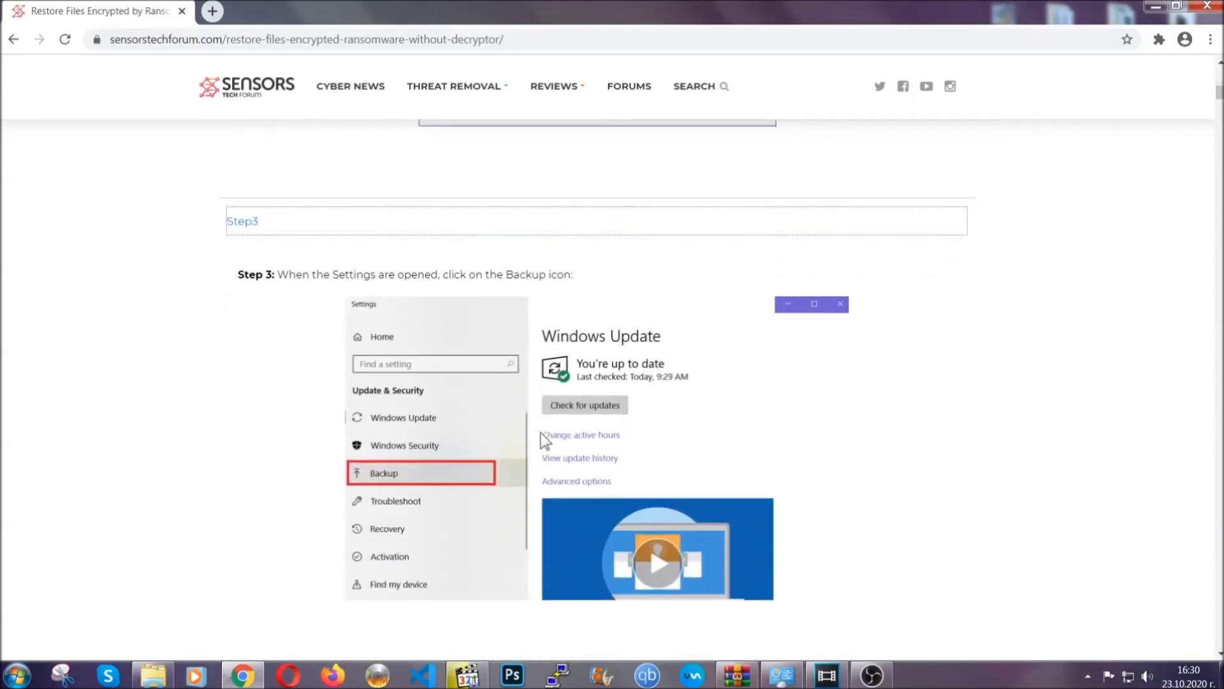
scroll(540, 432, "down", 2)
scroll(539, 436, "down", 1)
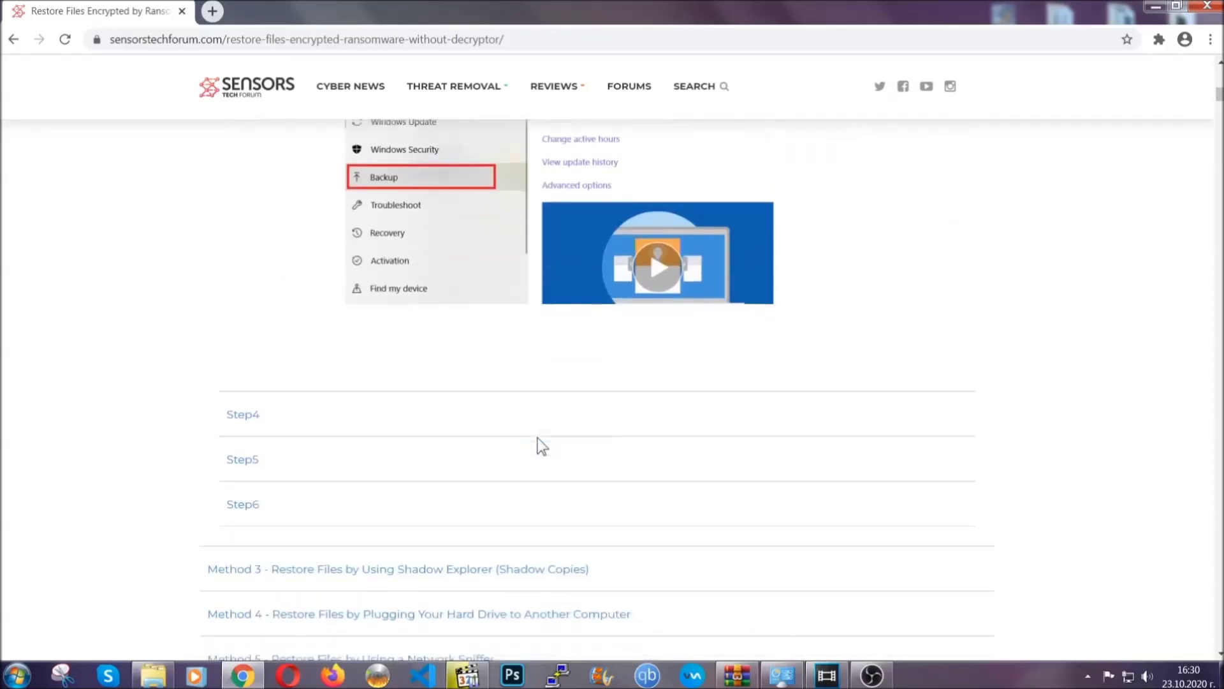
scroll(541, 442, "down", 2)
scroll(540, 443, "down", 2)
scroll(541, 443, "down", 2)
scroll(540, 443, "down", 1)
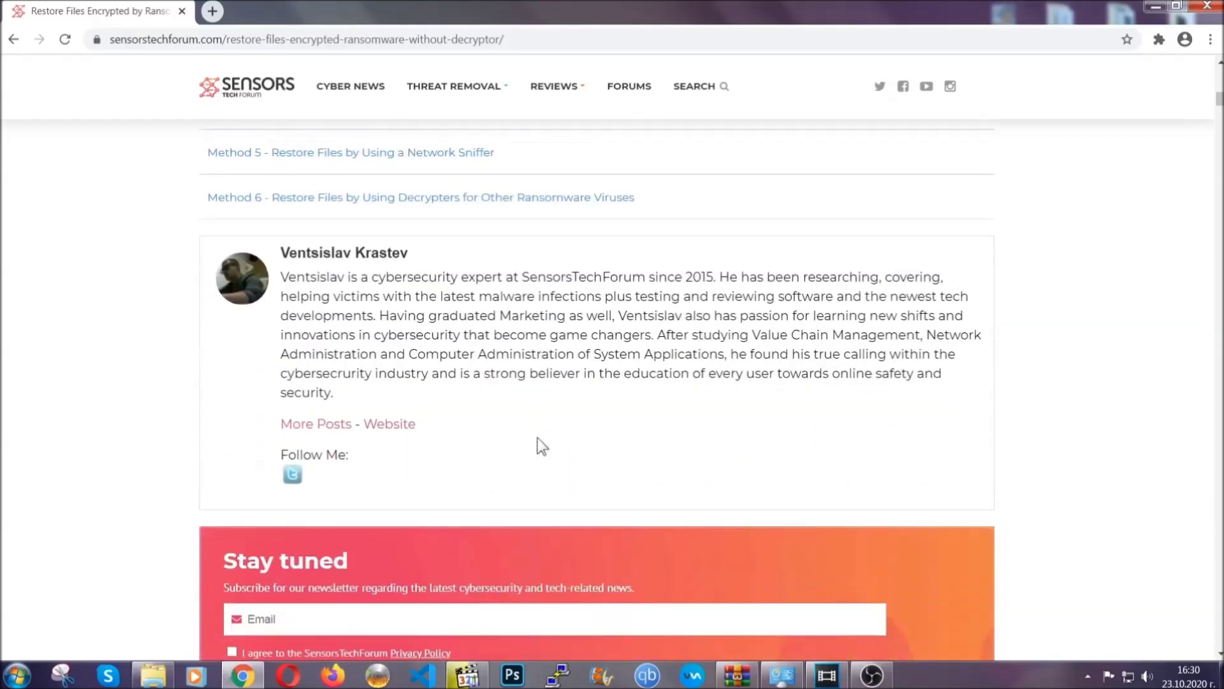
scroll(539, 437, "up", 4)
scroll(537, 437, "up", 6)
scroll(534, 451, "up", 5)
scroll(534, 456, "up", 6)
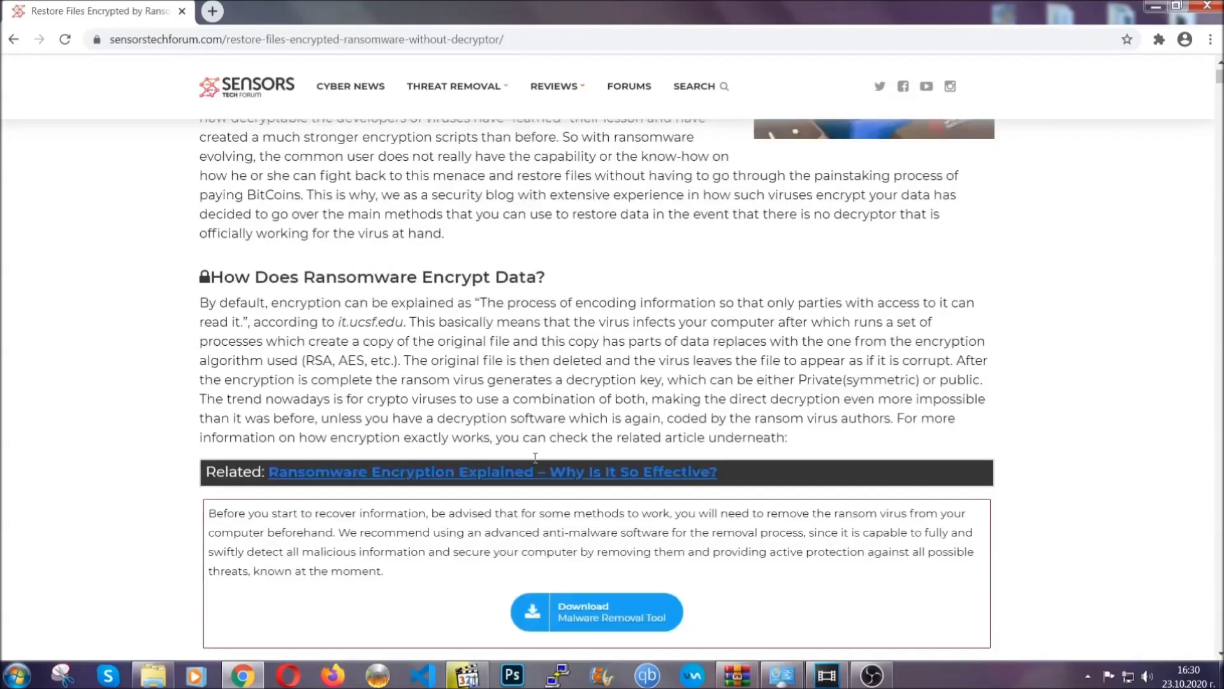
scroll(535, 458, "up", 3)
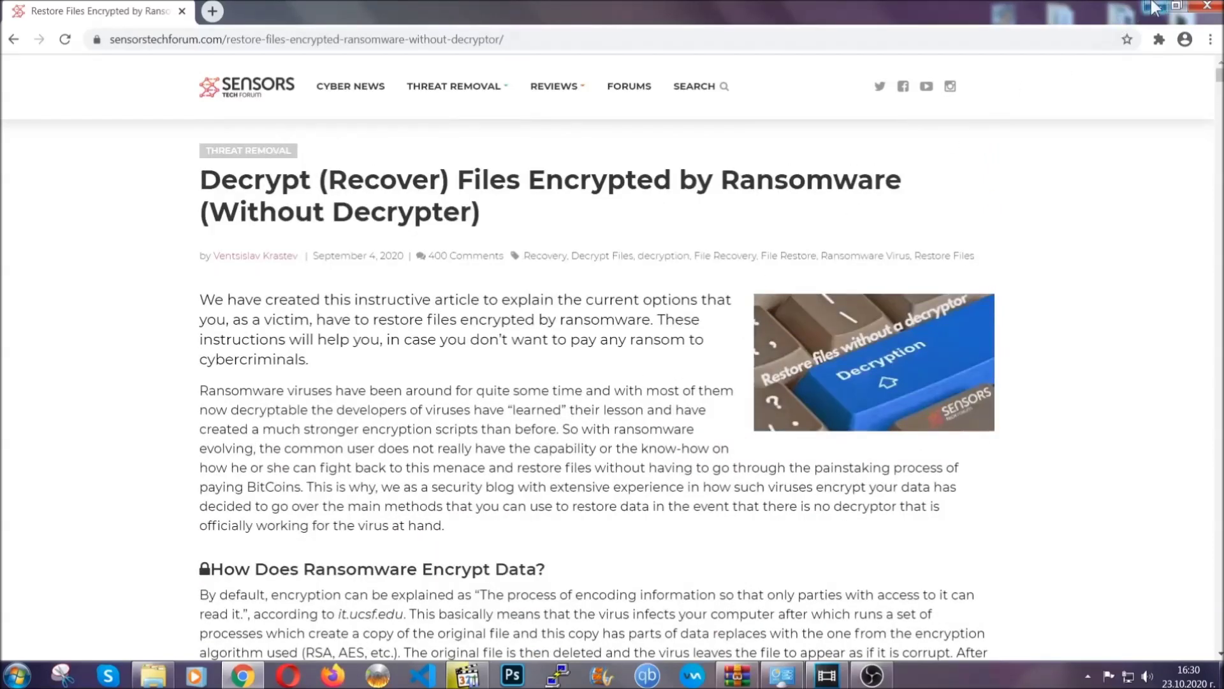
left_click(1155, 8)
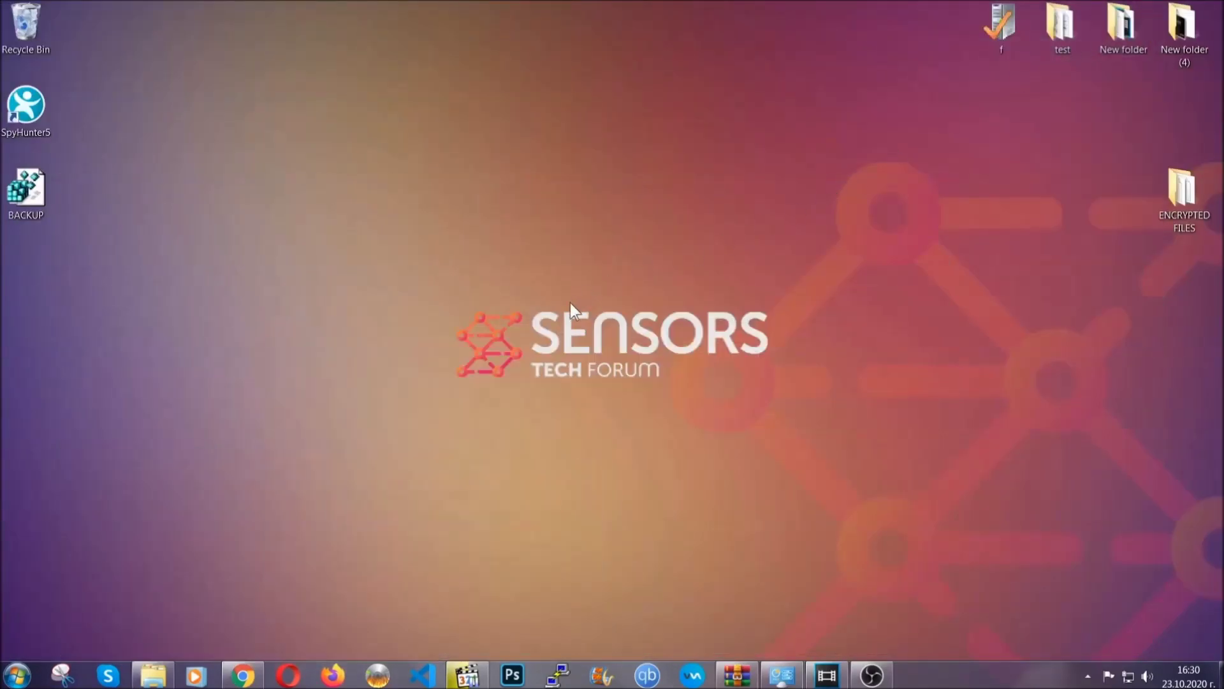